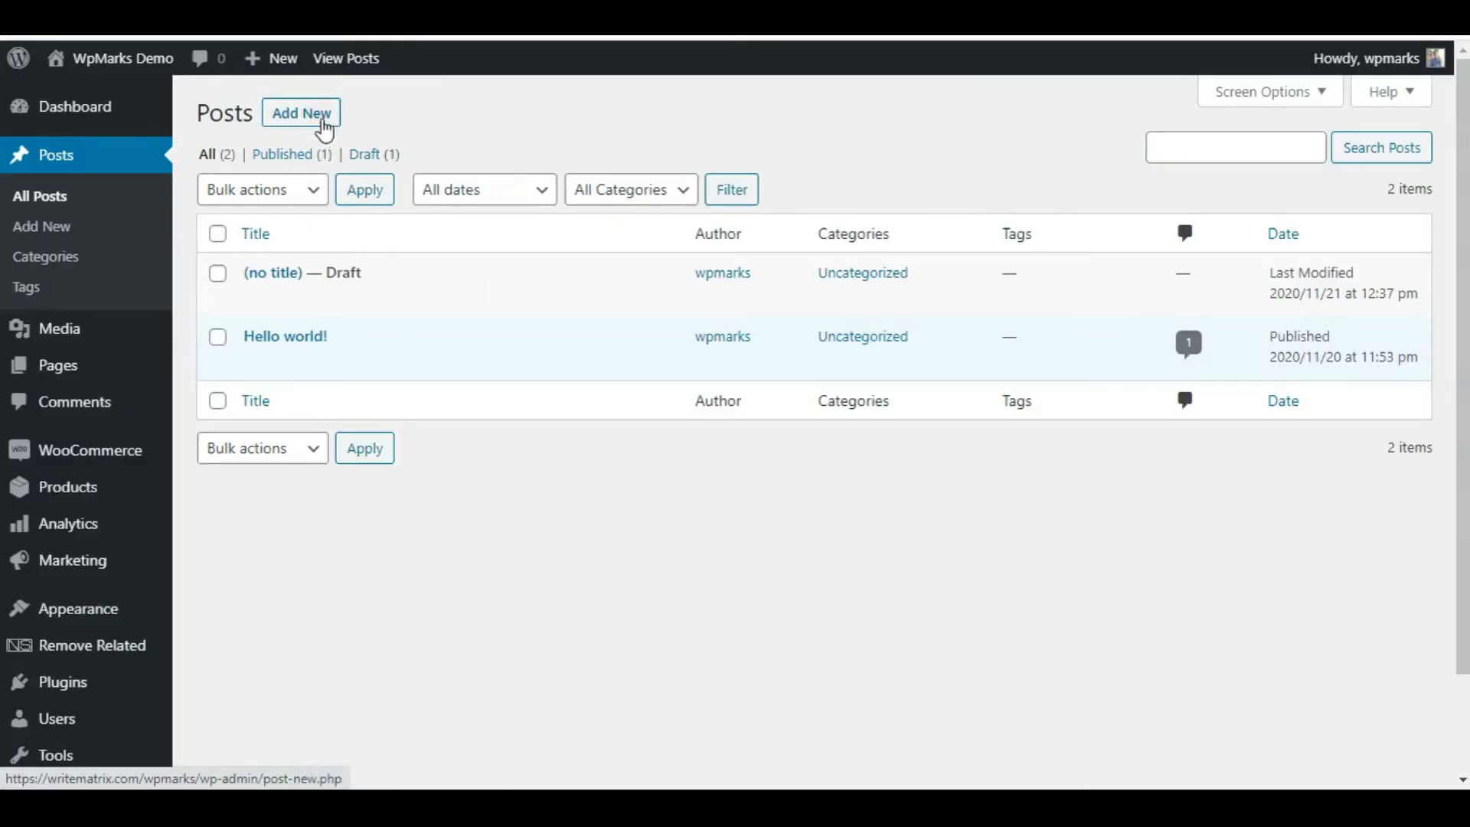
- Start a new blank post via Add New and show the block library
{"action": "left_click", "coordinate": [322, 125]}
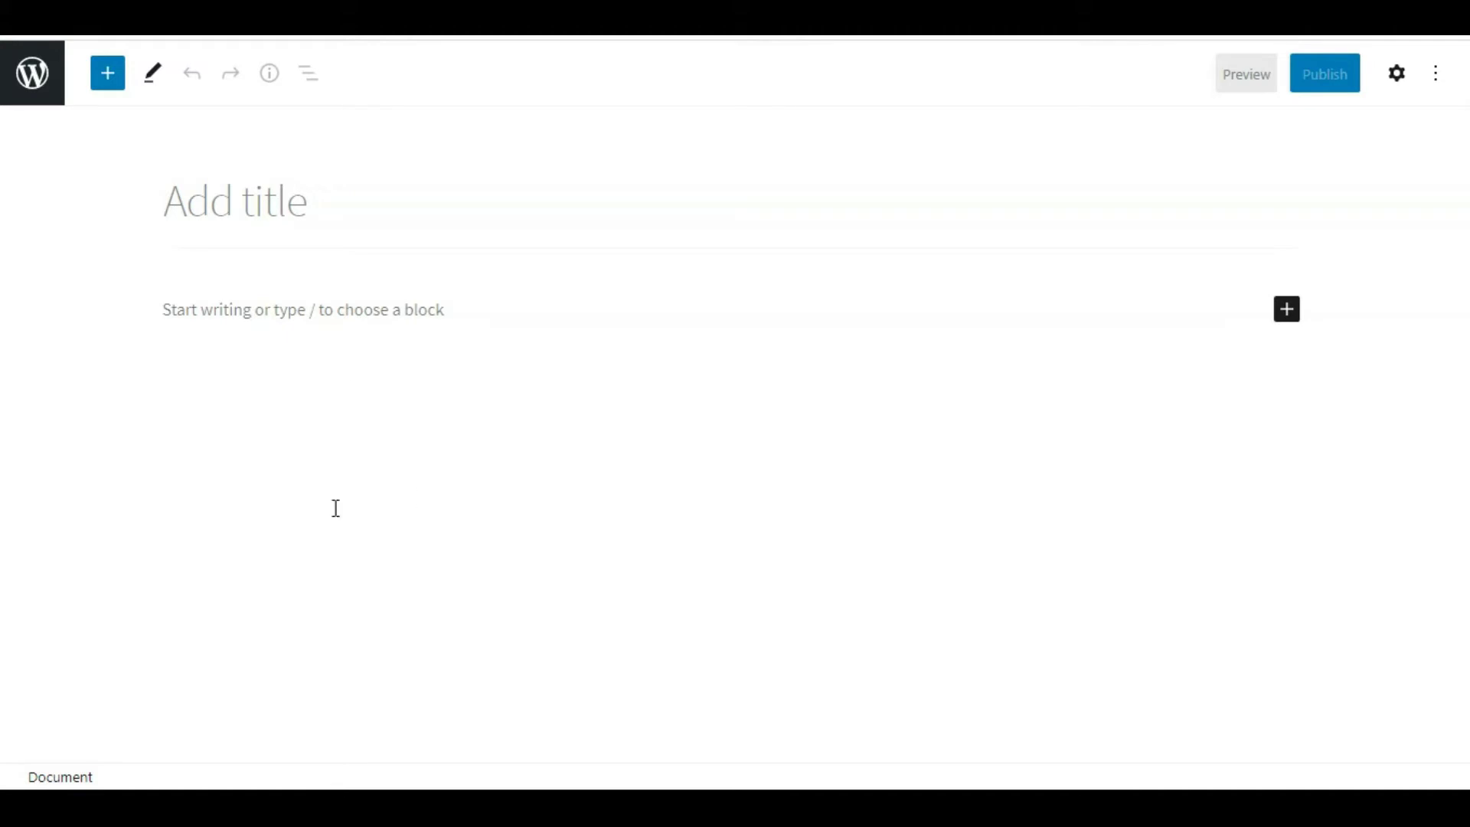
{"action": "left_click", "coordinate": [106, 73]}
- Add a YouTube block and embed the pasted link youtu.be/8eE5Ed1W1X4
{"action": "left_click", "coordinate": [103, 135]}
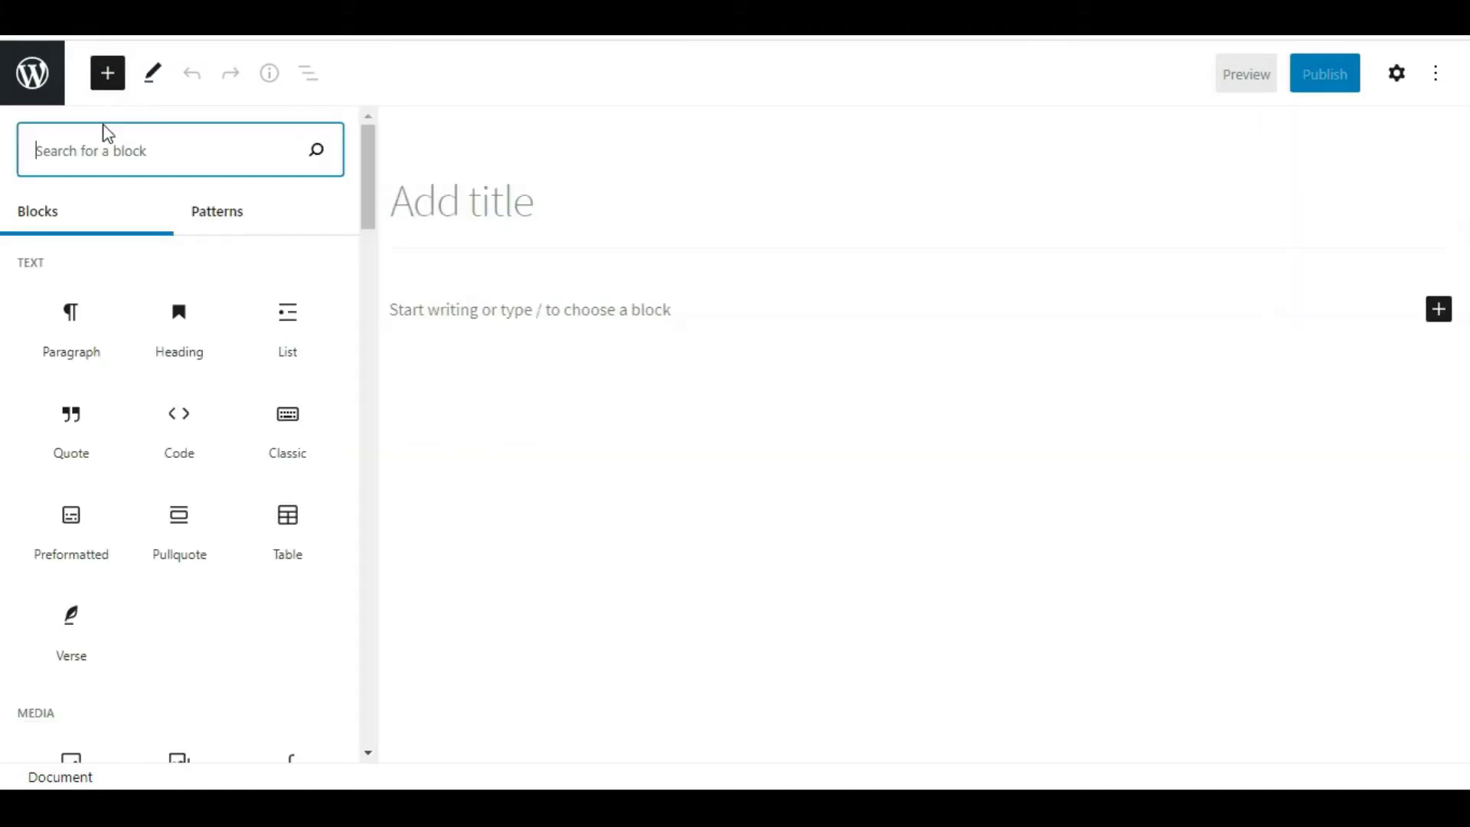
{"action": "type", "text": "you"}
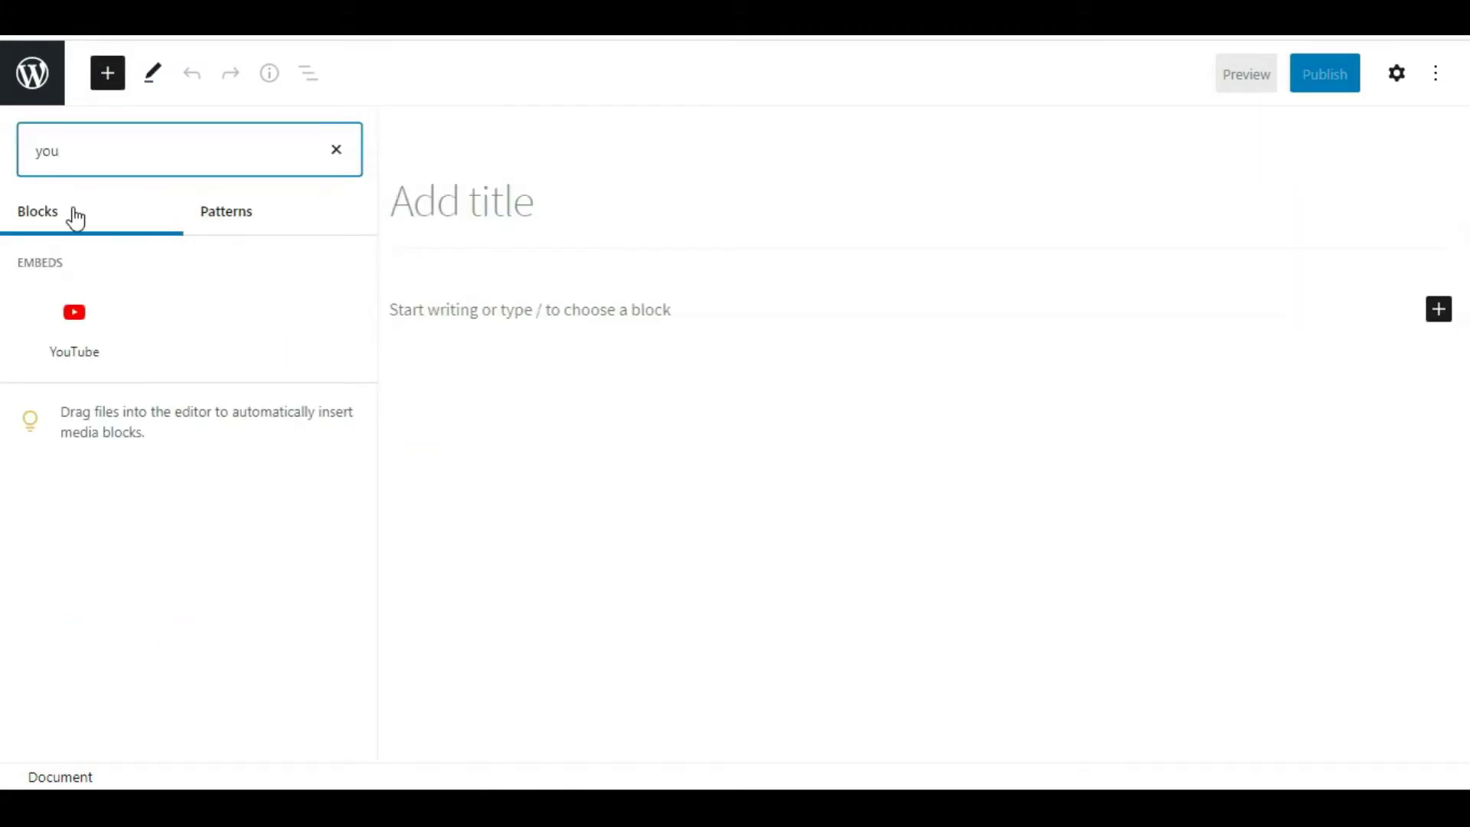
{"action": "left_click", "coordinate": [75, 326]}
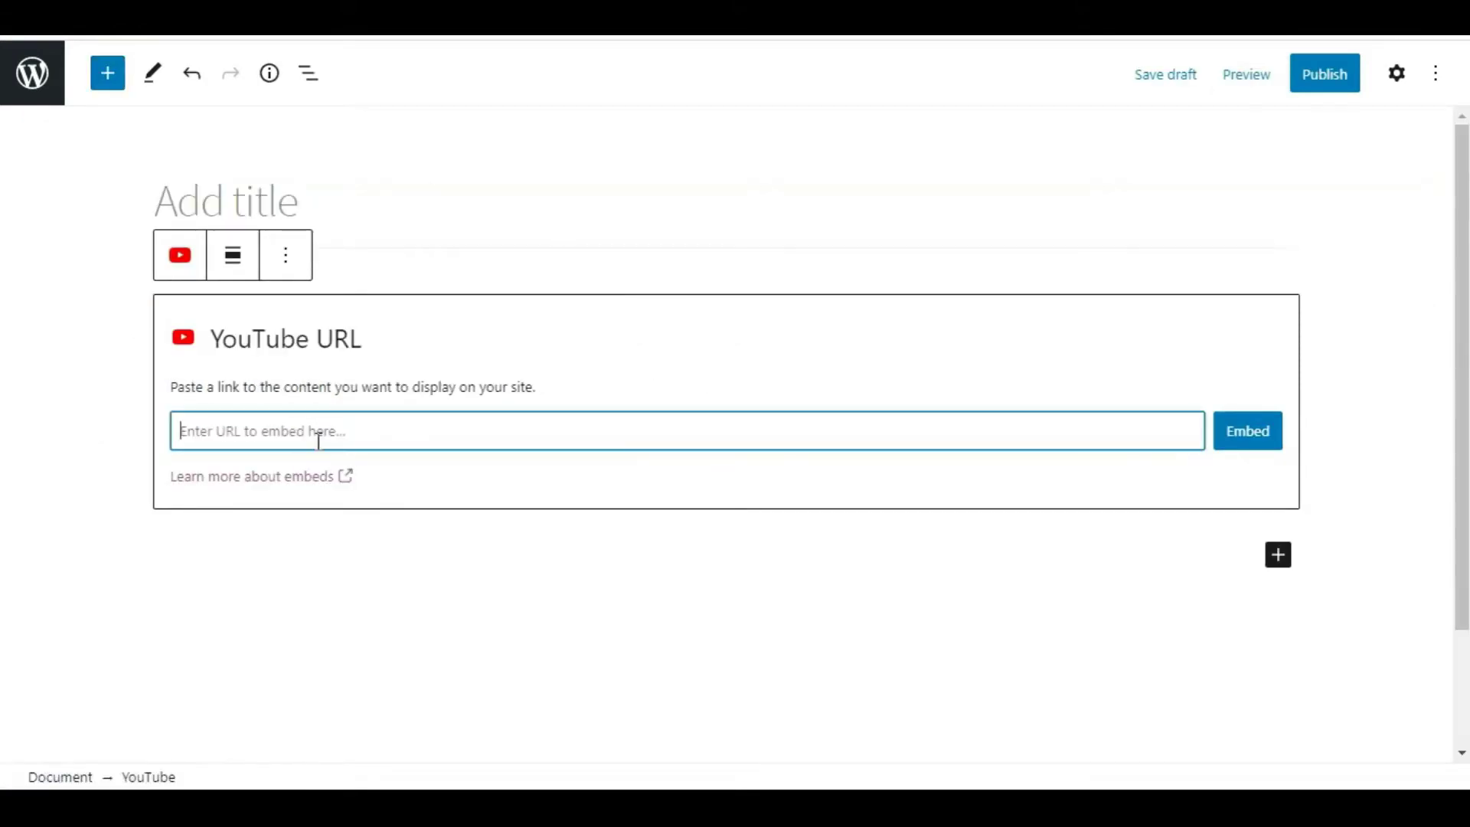
{"action": "type", "text": "https://youtu.be/8eE5Ed1W1X4"}
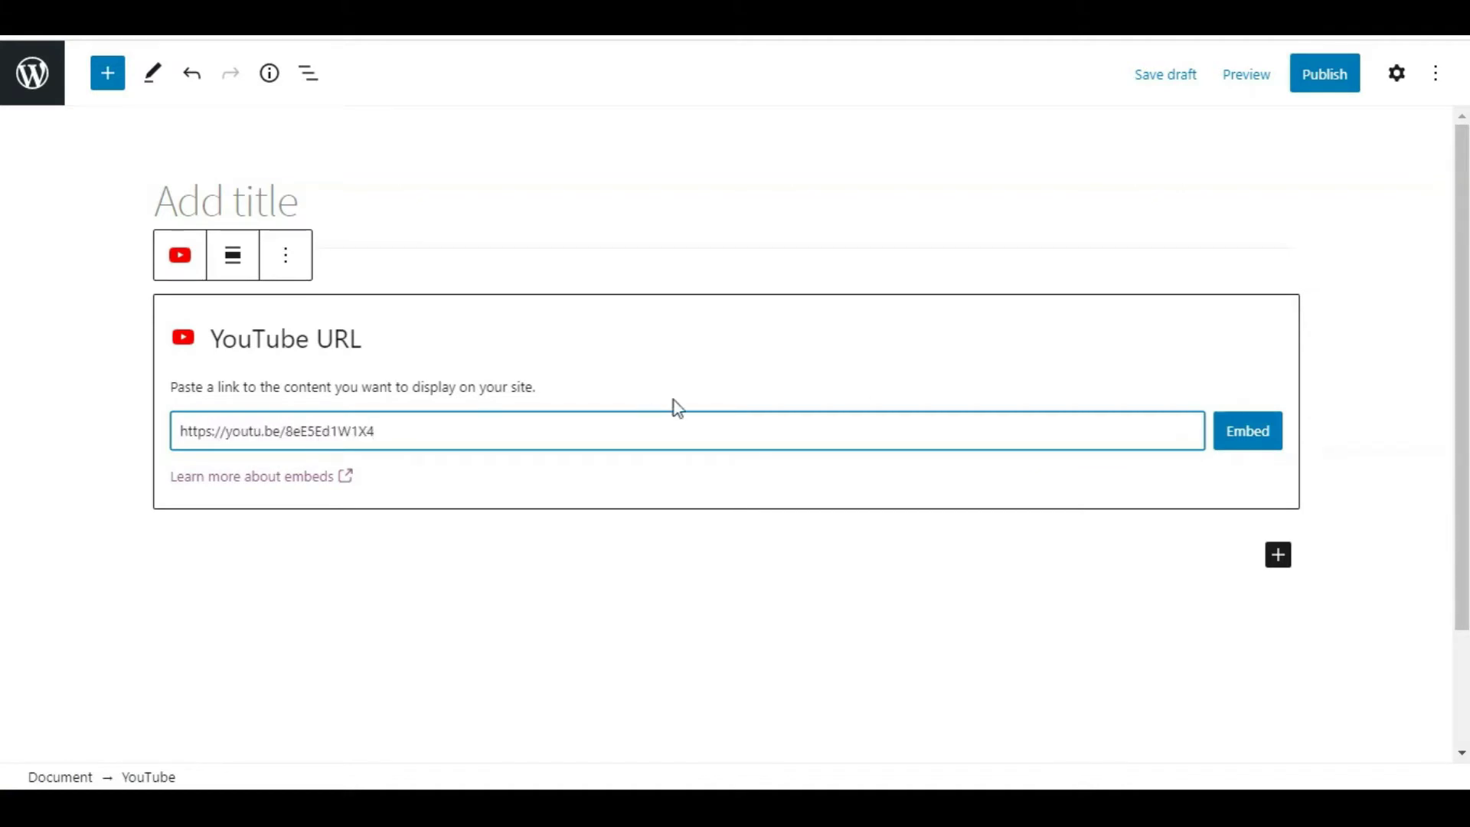
{"action": "left_click", "coordinate": [1244, 430]}
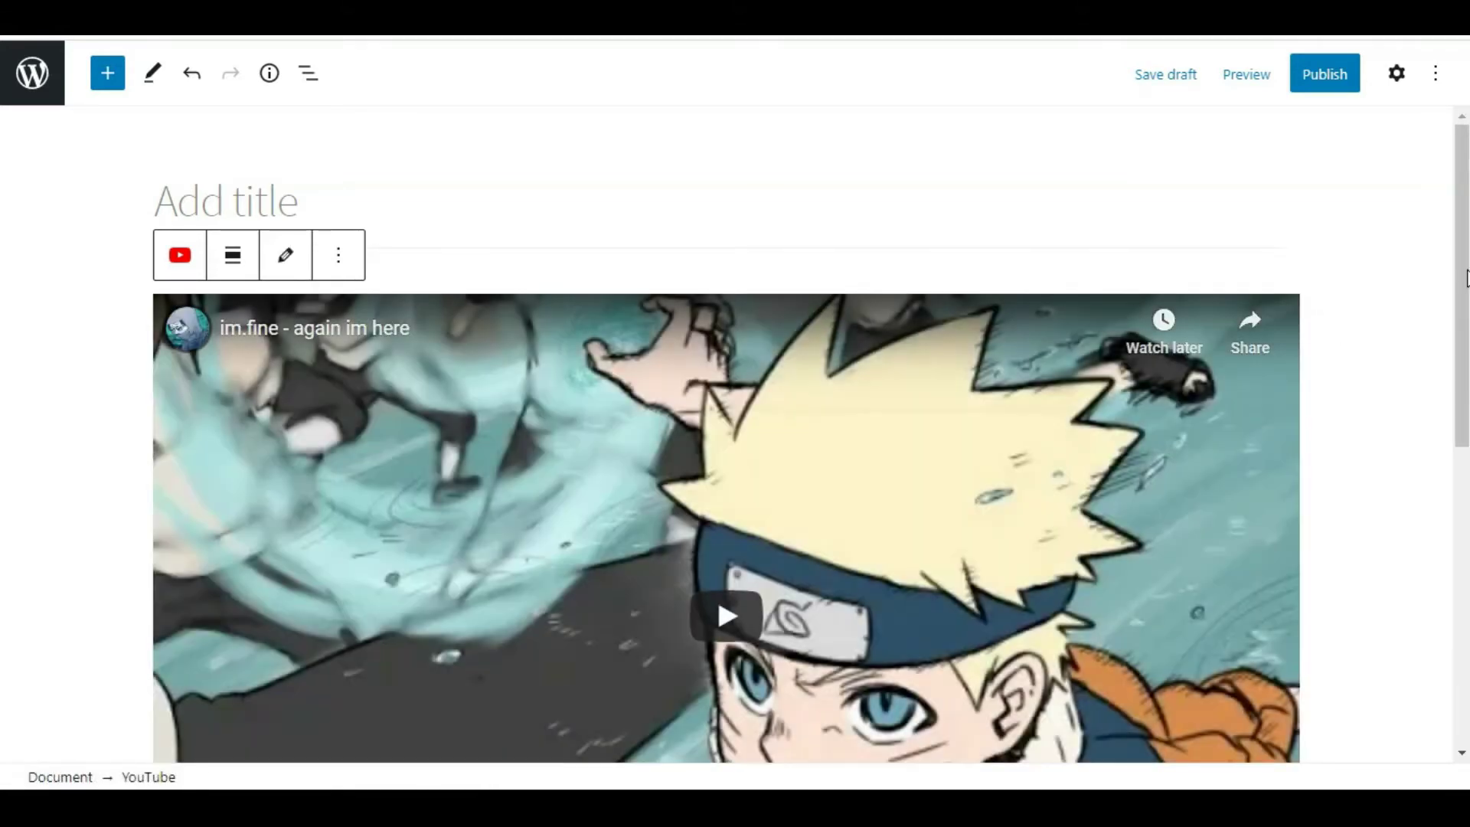
{"action": "mouse_move", "coordinate": [1456, 432]}
{"action": "left_mouse_down"}
{"action": "mouse_move", "coordinate": [1414, 650]}
{"action": "mouse_move", "coordinate": [1424, 408]}
{"action": "left_mouse_up"}
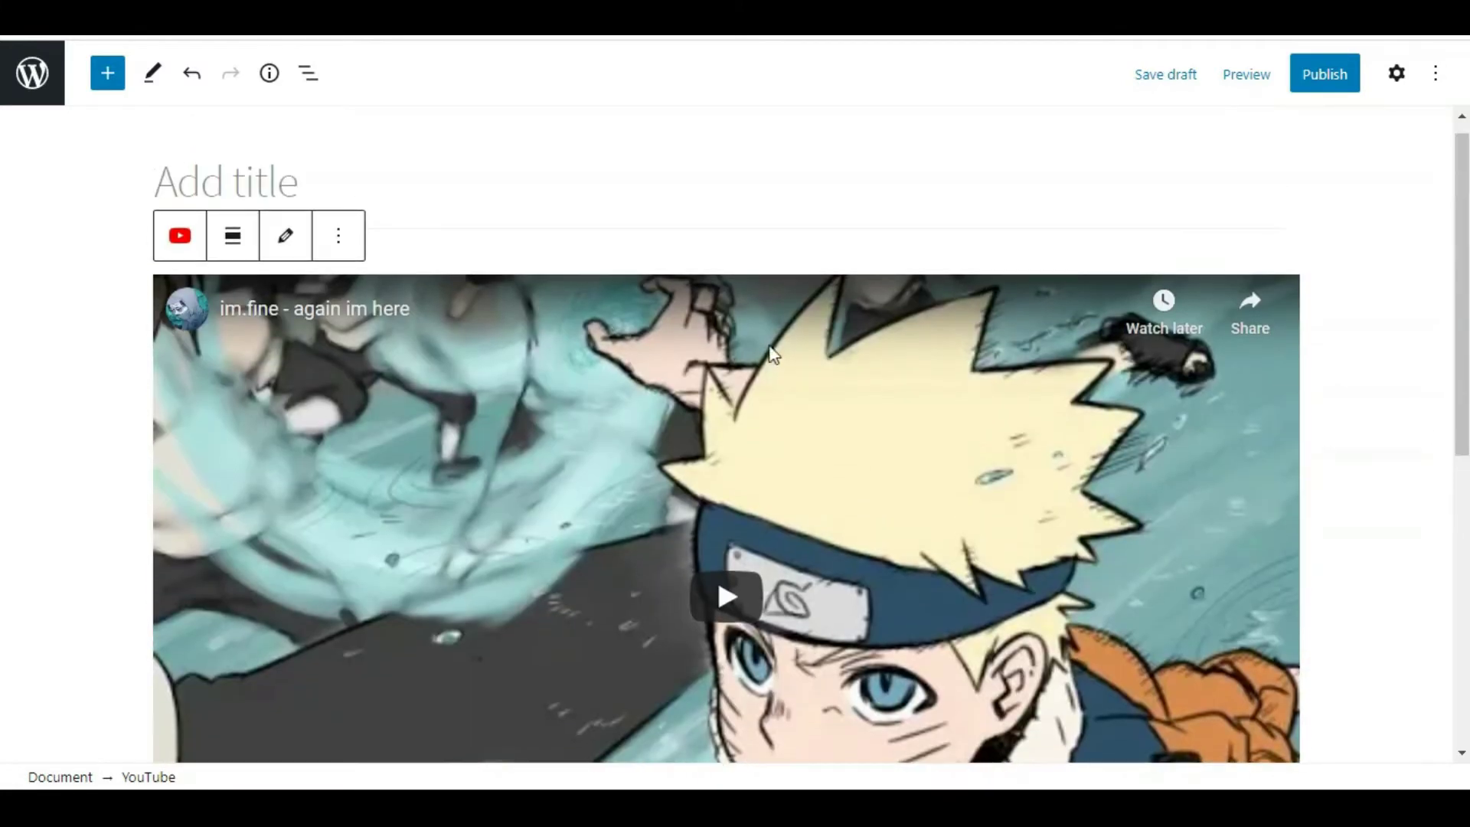
- Set the YouTube embed block to Align center and bring up Preview
{"action": "left_click", "coordinate": [339, 236]}
{"action": "left_click", "coordinate": [339, 236]}
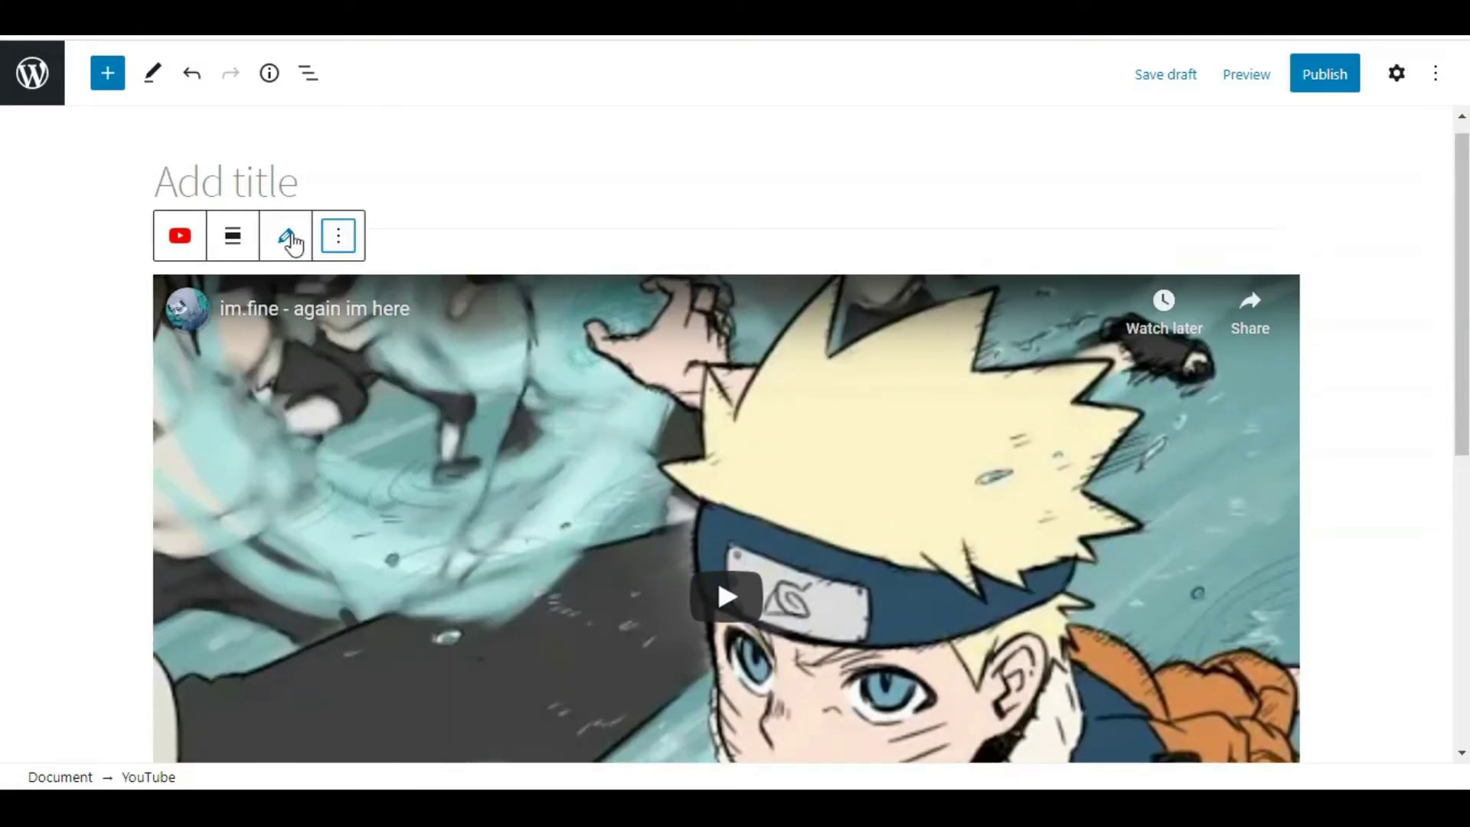
{"action": "left_click", "coordinate": [233, 237]}
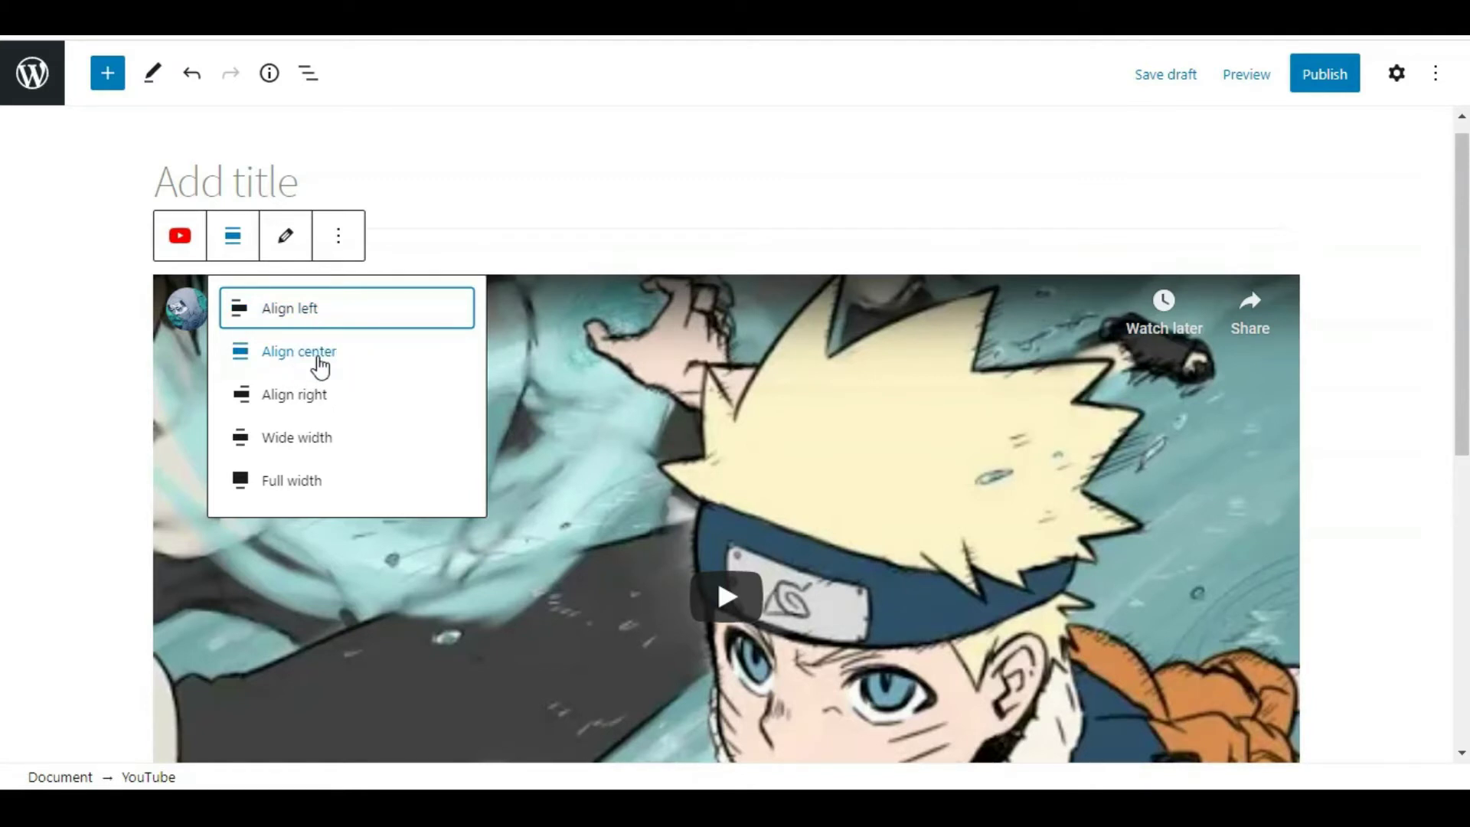
{"action": "left_click", "coordinate": [315, 364]}
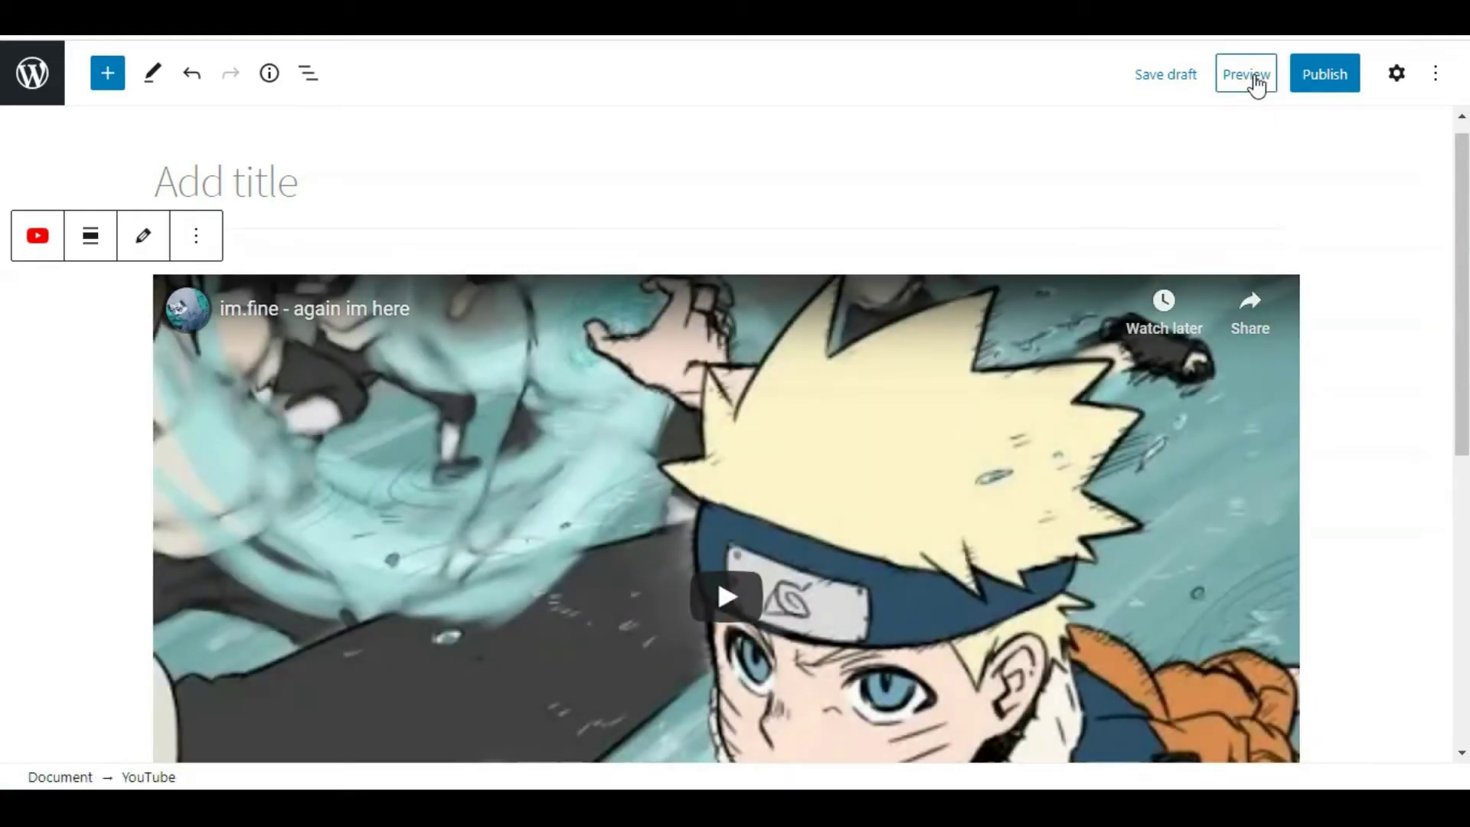
{"action": "left_click", "coordinate": [1252, 78]}
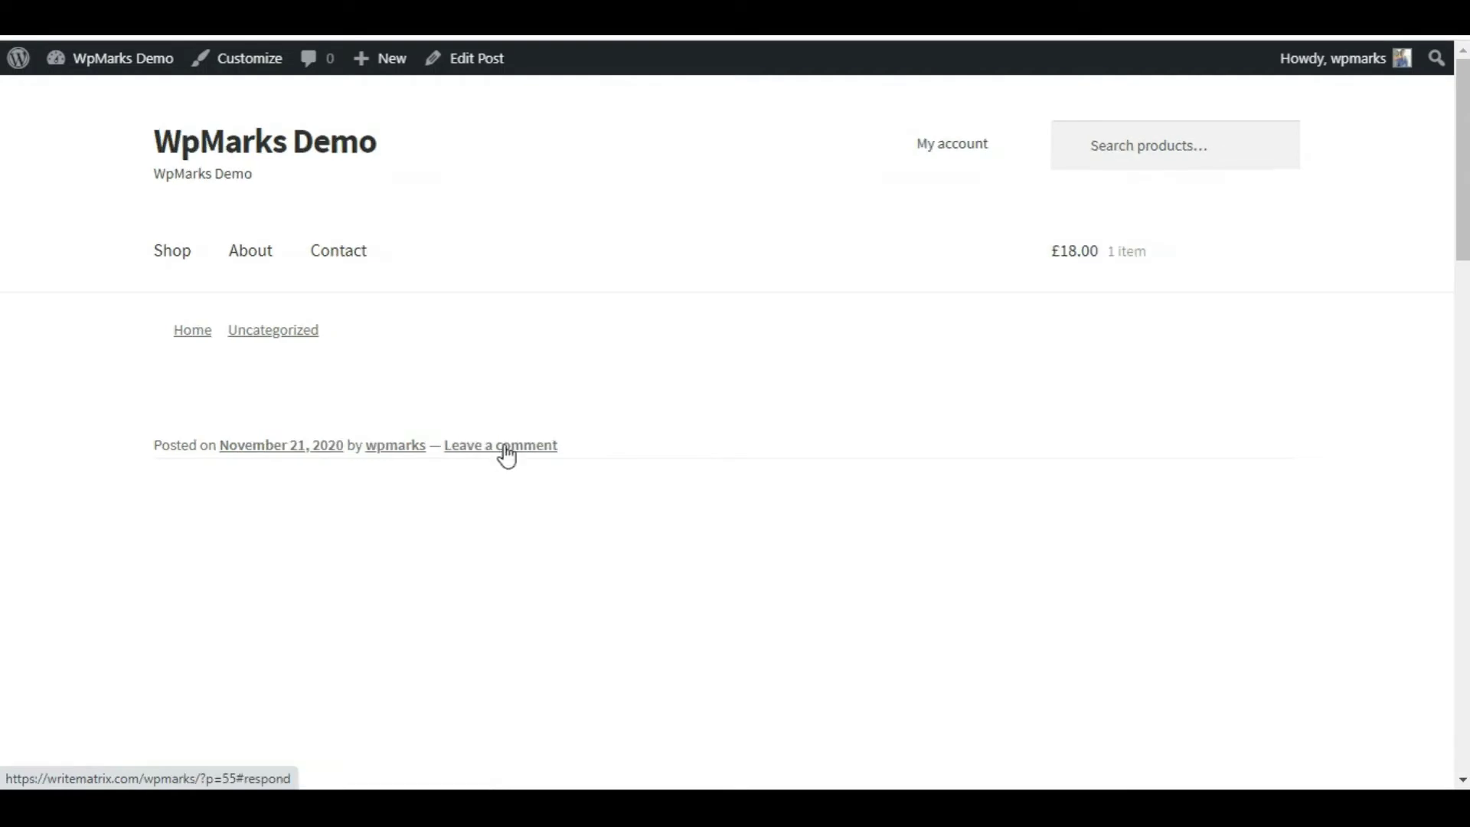
{"action": "scroll", "coordinate": [736, 461], "scroll_direction": "down", "scroll_amount": 2}
{"action": "scroll", "coordinate": [735, 460], "scroll_direction": "down", "scroll_amount": 5}
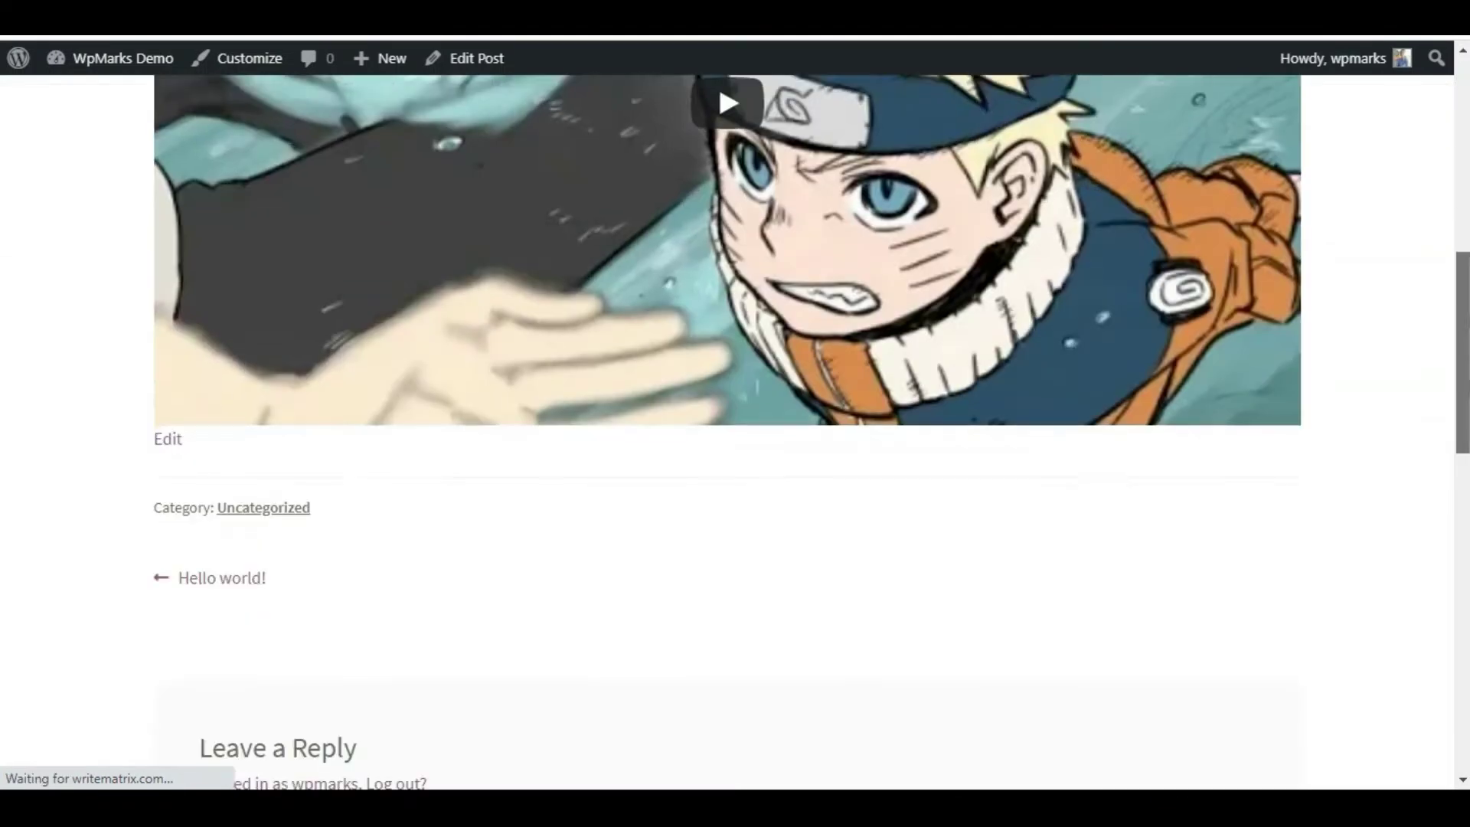
{"action": "scroll", "coordinate": [735, 460], "scroll_direction": "down", "scroll_amount": 1}
{"action": "scroll", "coordinate": [735, 414], "scroll_direction": "up", "scroll_amount": 1}
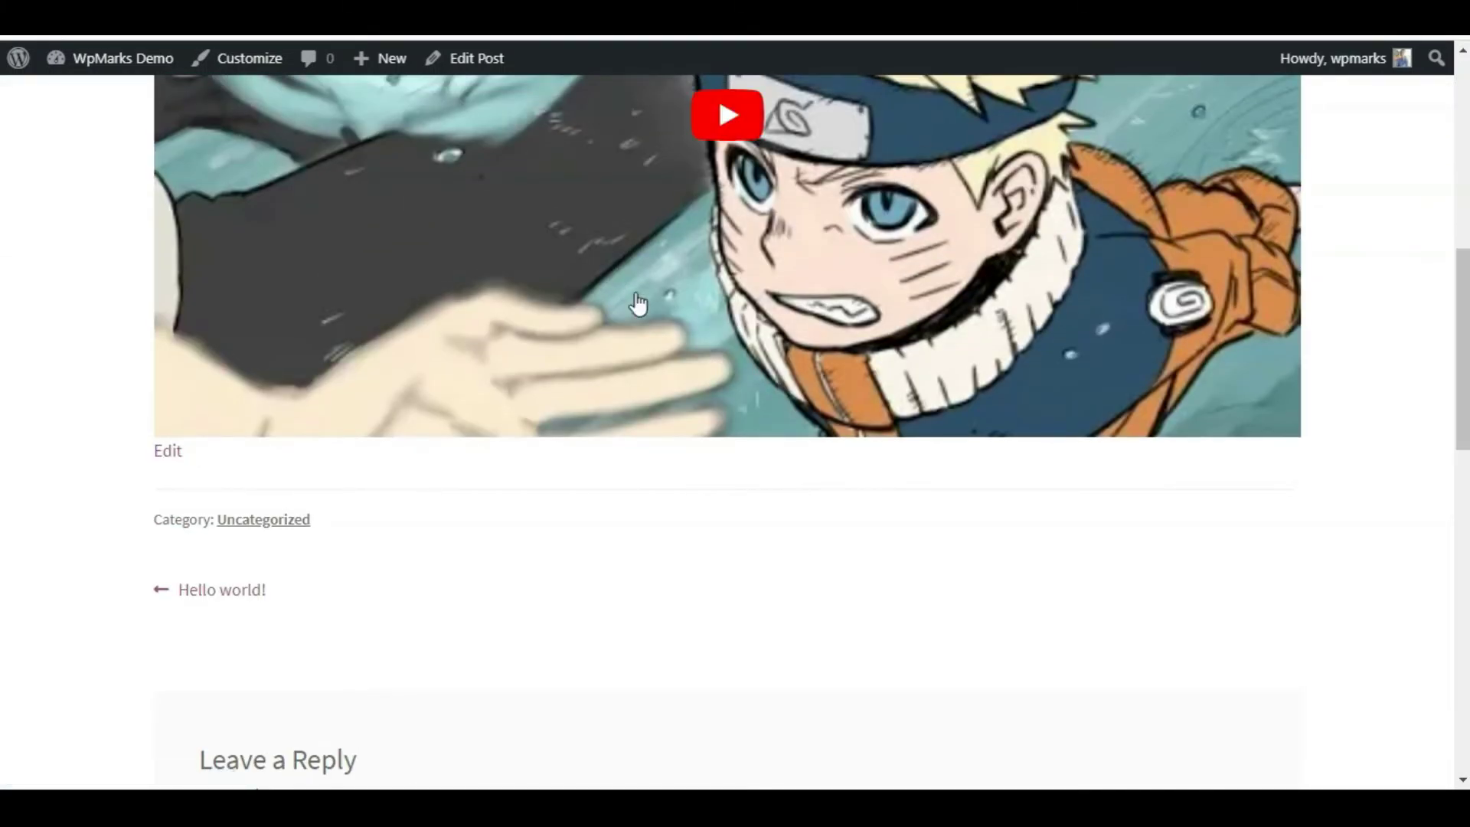
{"action": "scroll", "coordinate": [846, 271], "scroll_direction": "up", "scroll_amount": 5}
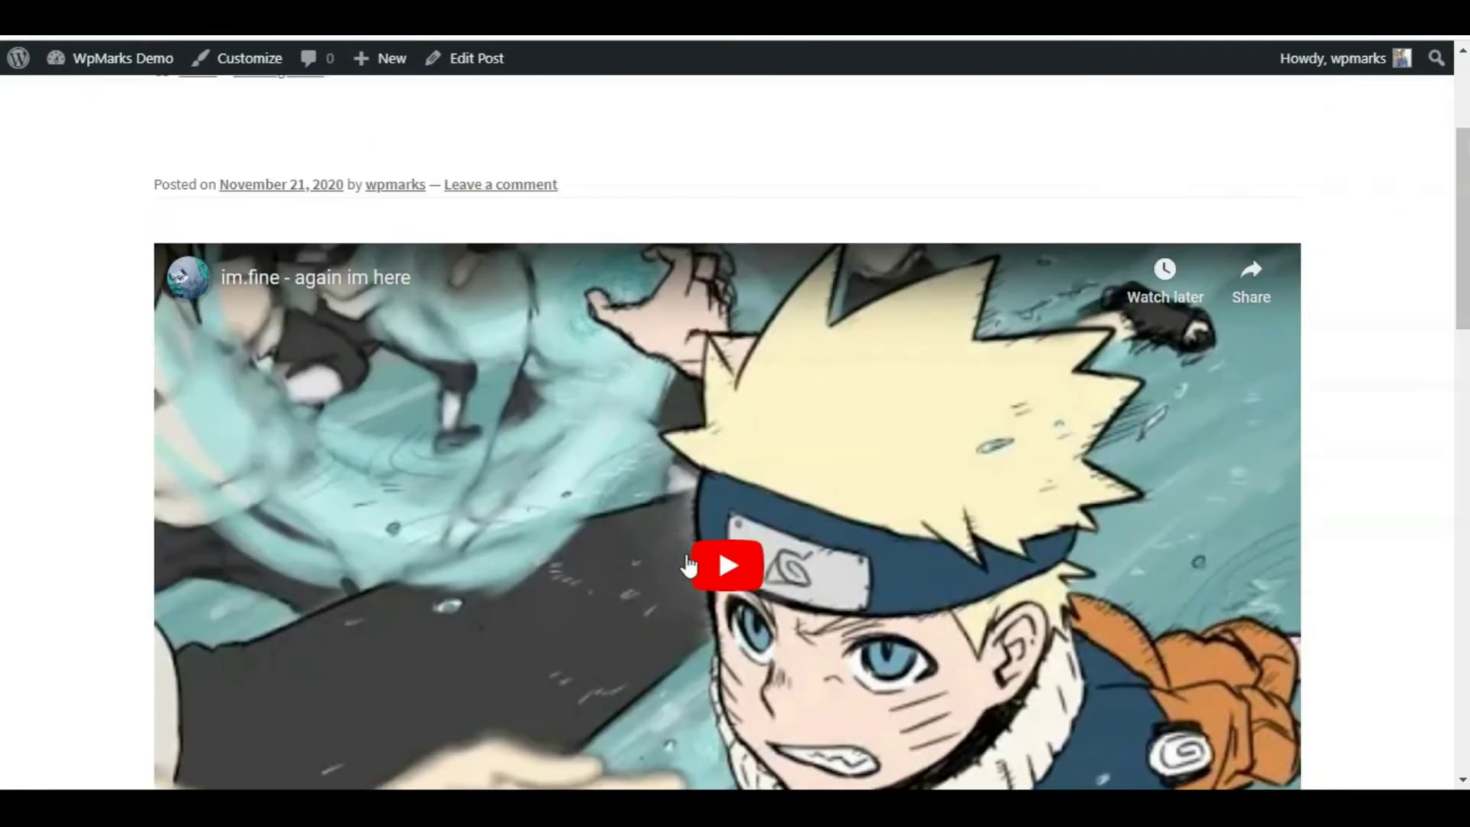
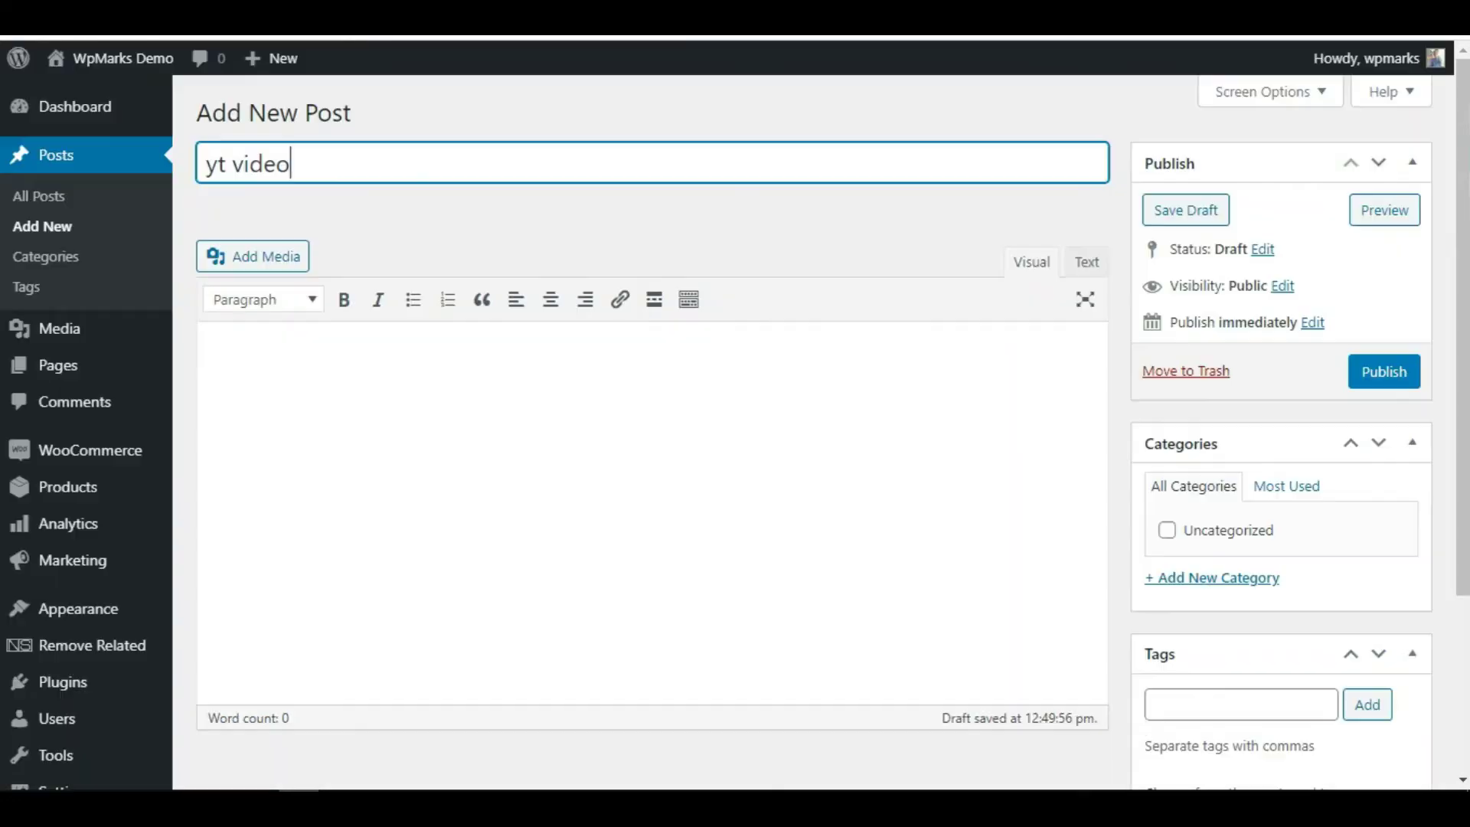
- Paste the YouTube iframe embed code into the post's HTML, checking it renders in Visual view
{"action": "left_click", "coordinate": [617, 401]}
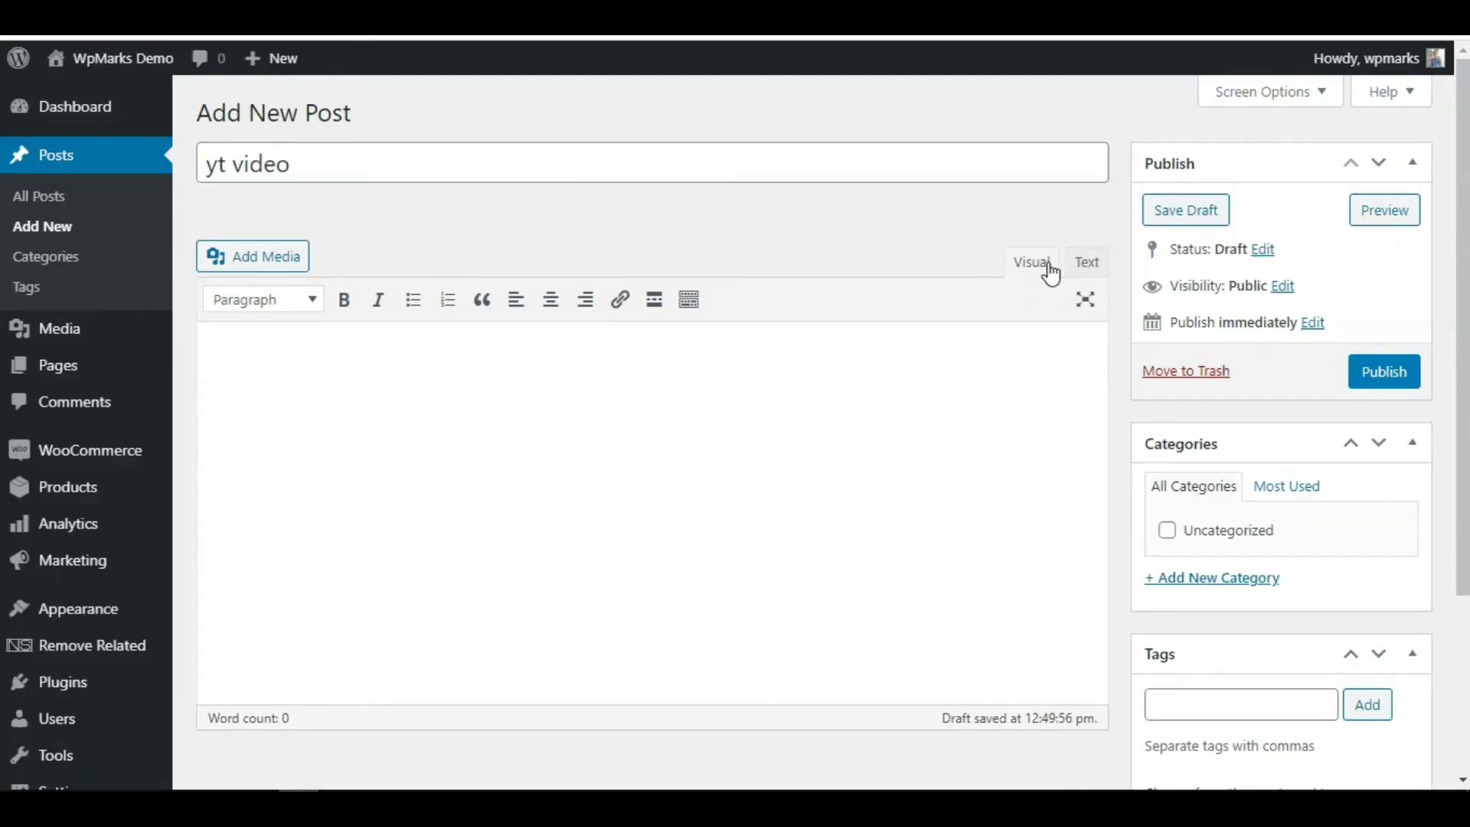
{"action": "left_click", "coordinate": [1087, 267]}
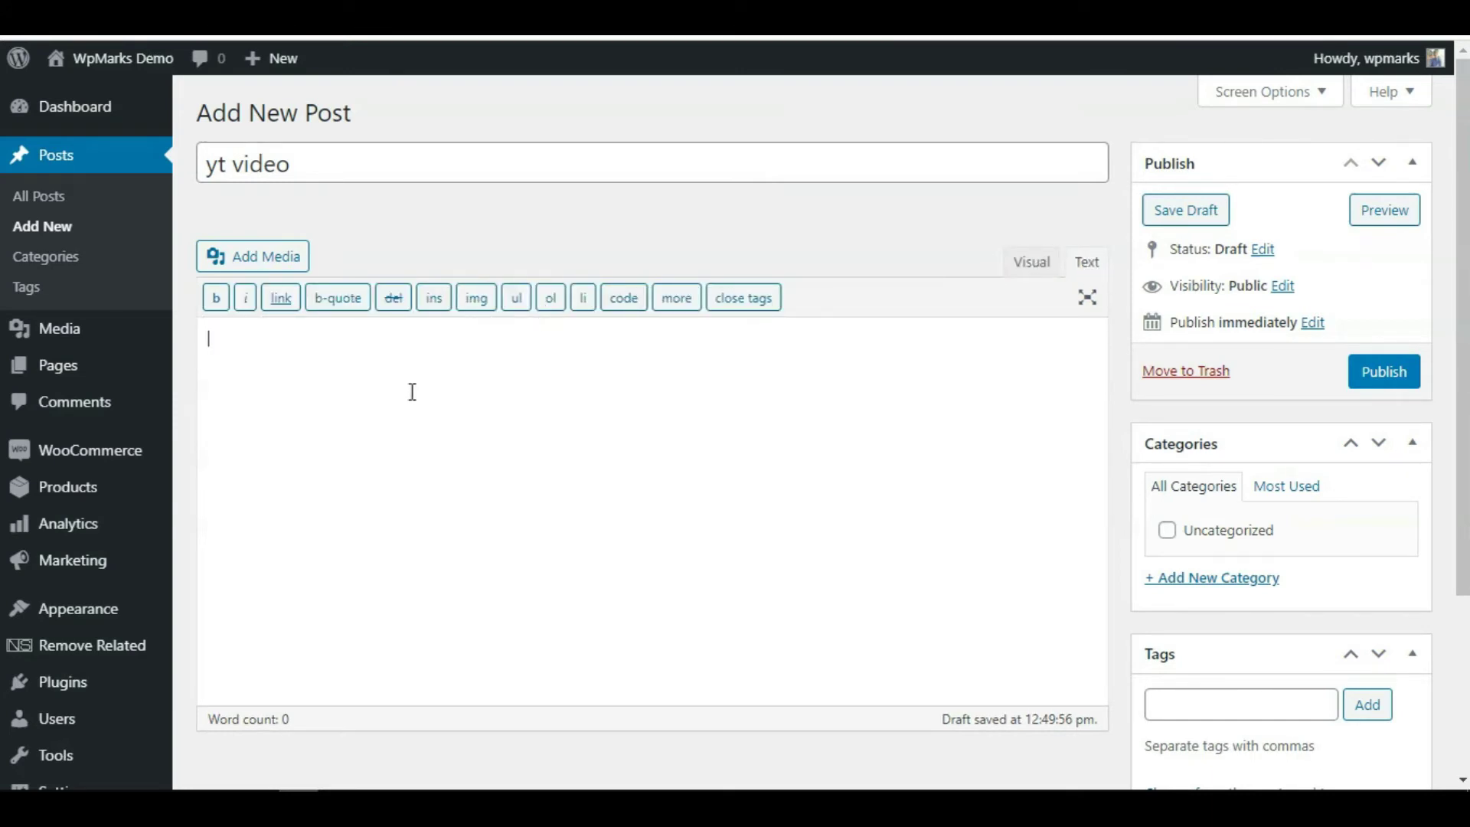
{"action": "key", "text": "Return"}
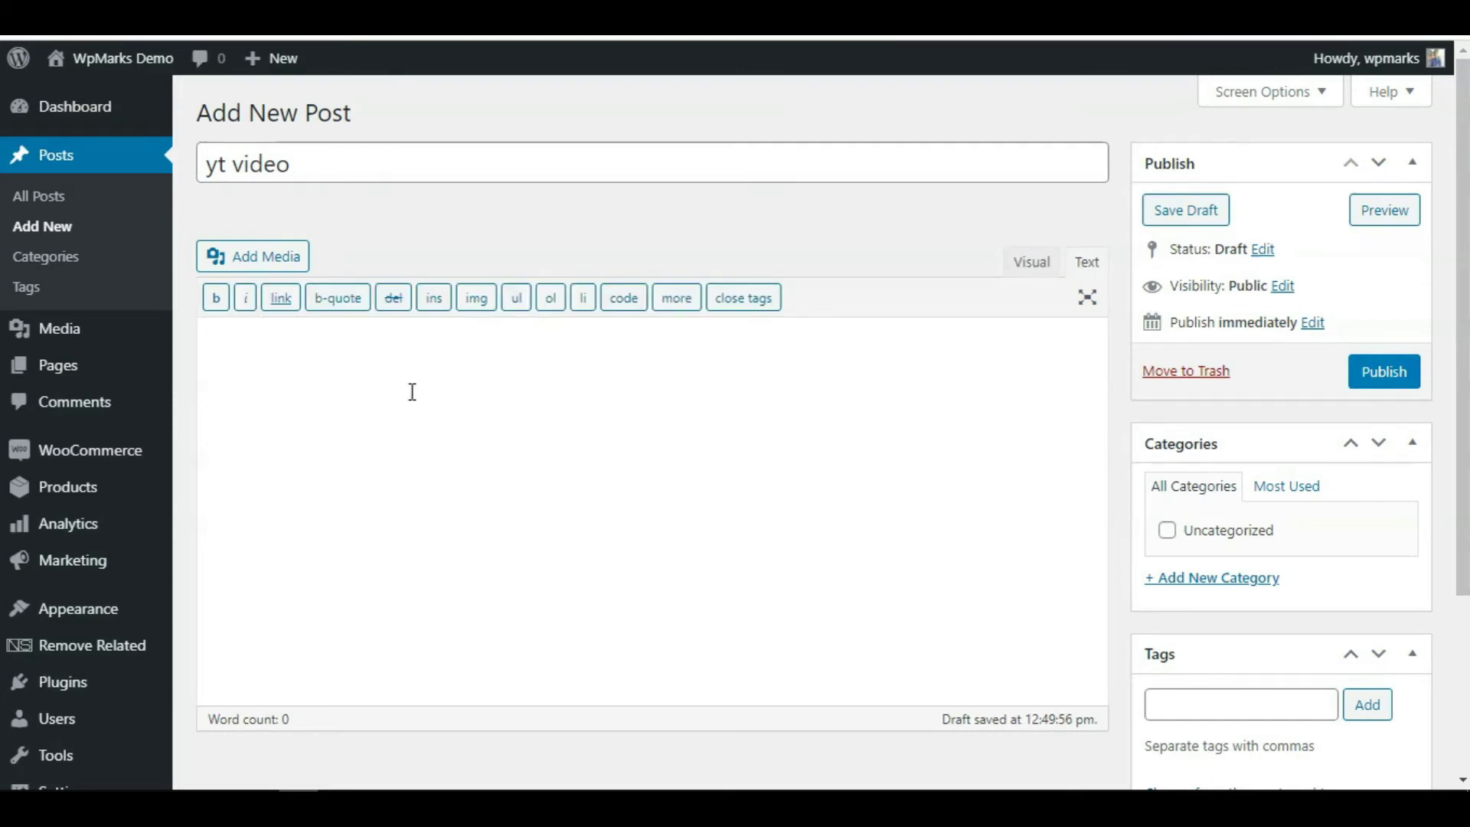
{"action": "type", "text": "<iframe width=\"1349\" height=\"526\" src=\"https://www.youtube.com/embed/8eE5Ed1W1X4\" frameborder=\"0\" allow=\"accelerometer; autoplay; clipboard-write; encrypted-media; gyroscope; picture-in-picture\" allowfullscreen></iframe>"}
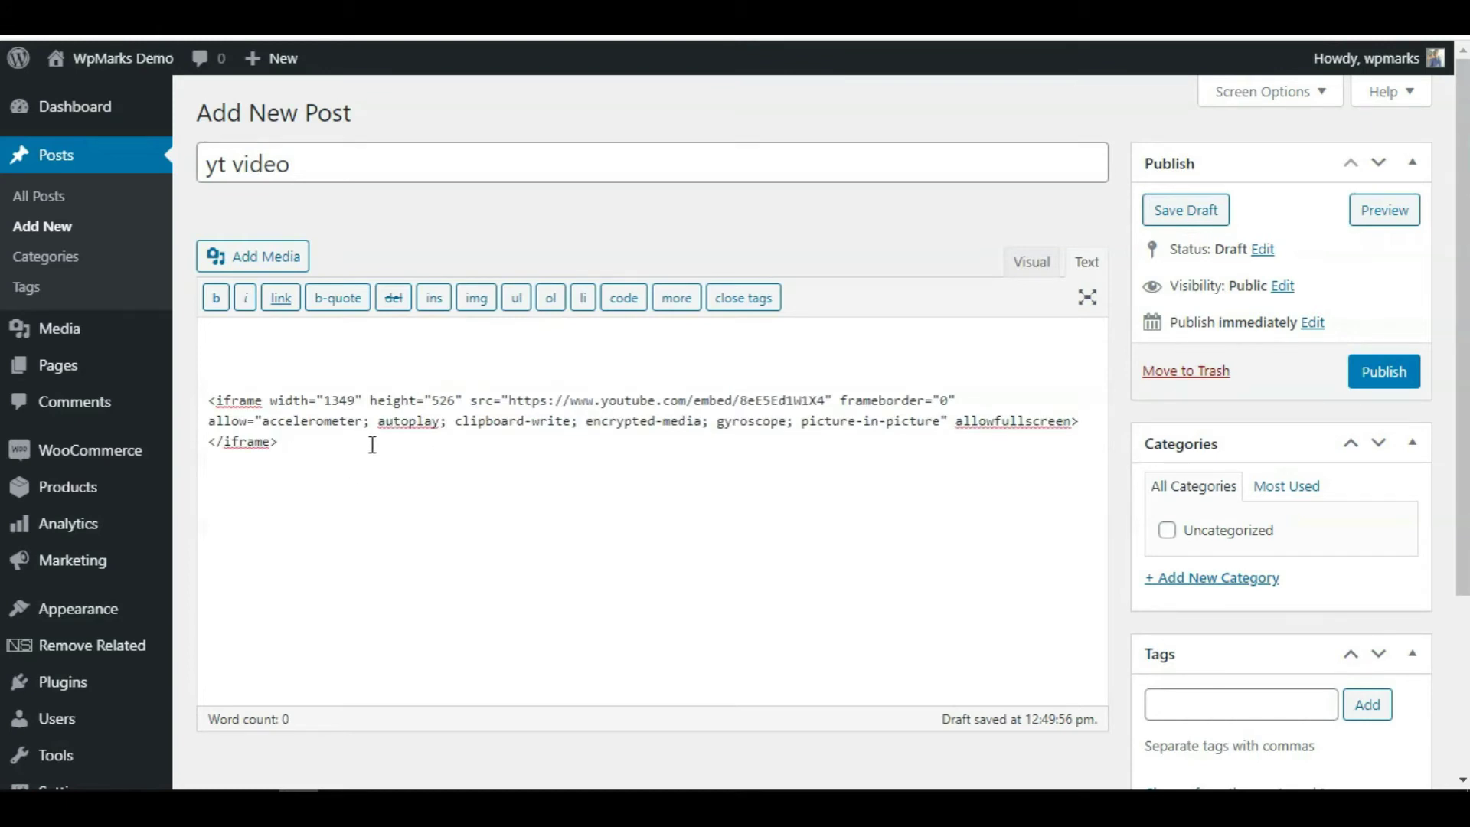
{"action": "left_click", "coordinate": [1029, 262]}
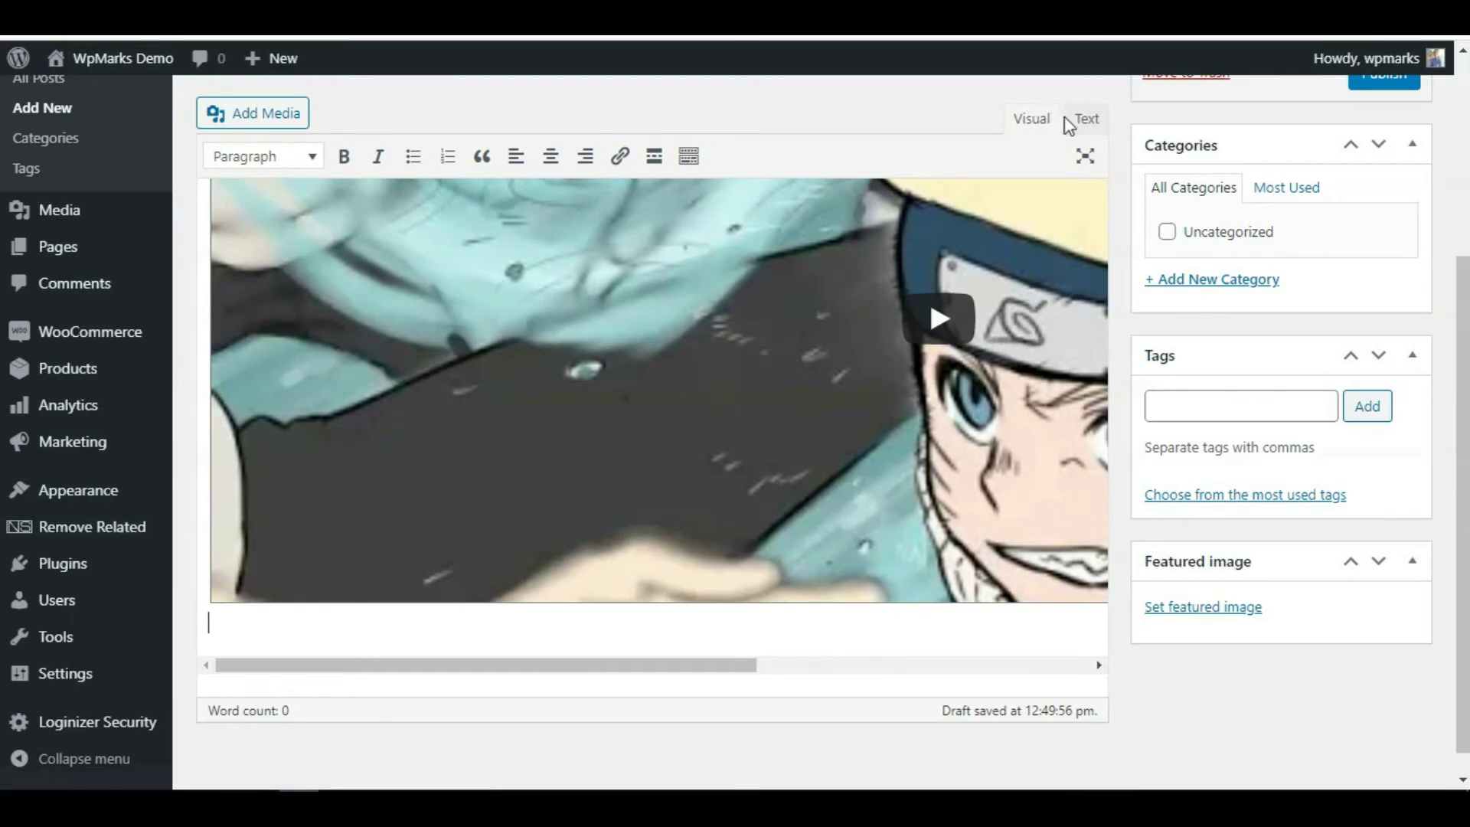
{"action": "left_click", "coordinate": [1079, 121]}
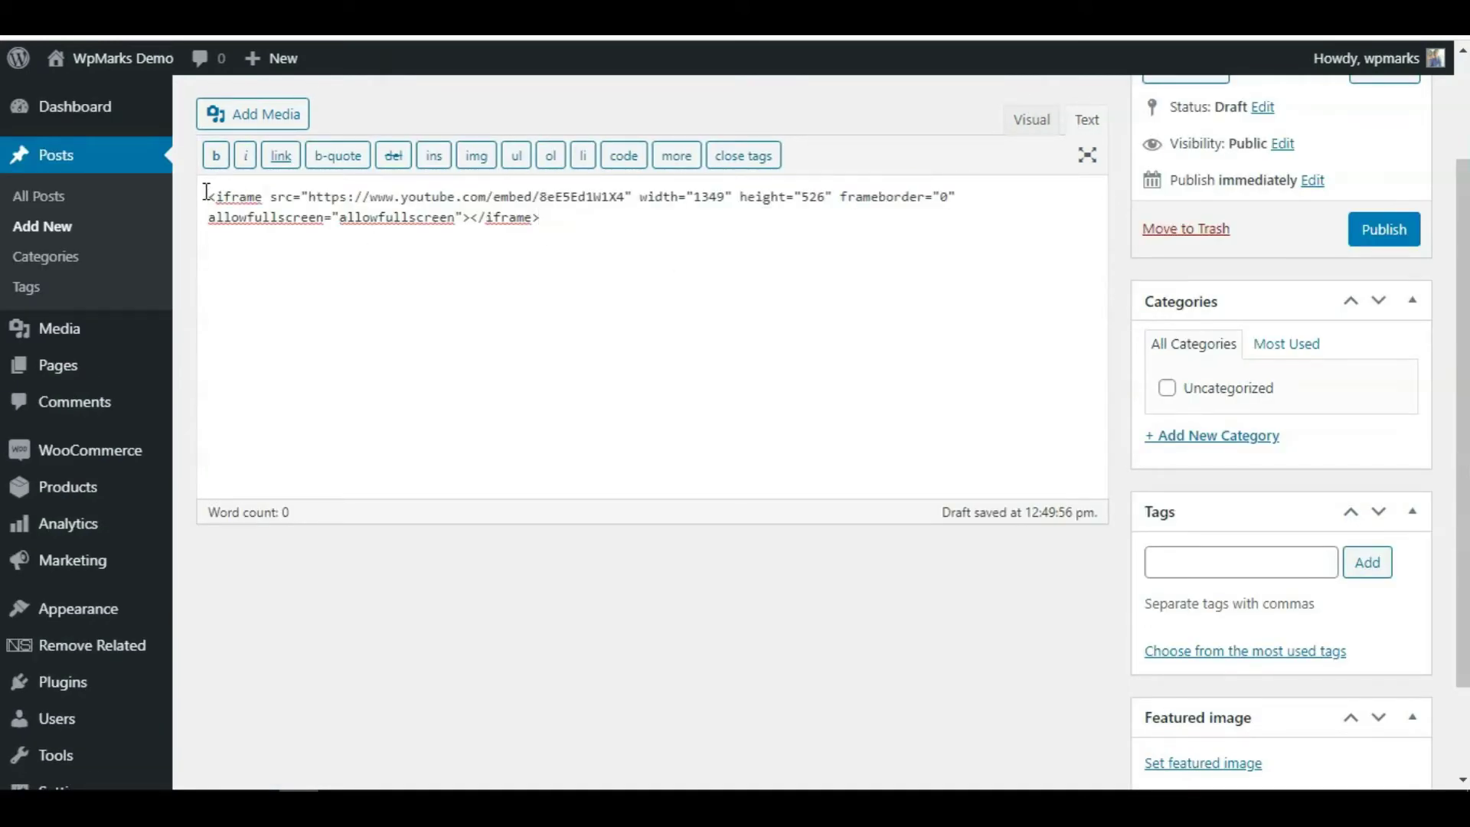
- Wrap the iframe in <div style="text-align:center"> and preview the centred video in Visual view
{"action": "key", "text": "Return"}
{"action": "key", "text": "Return"}
{"action": "key", "text": "Return"}
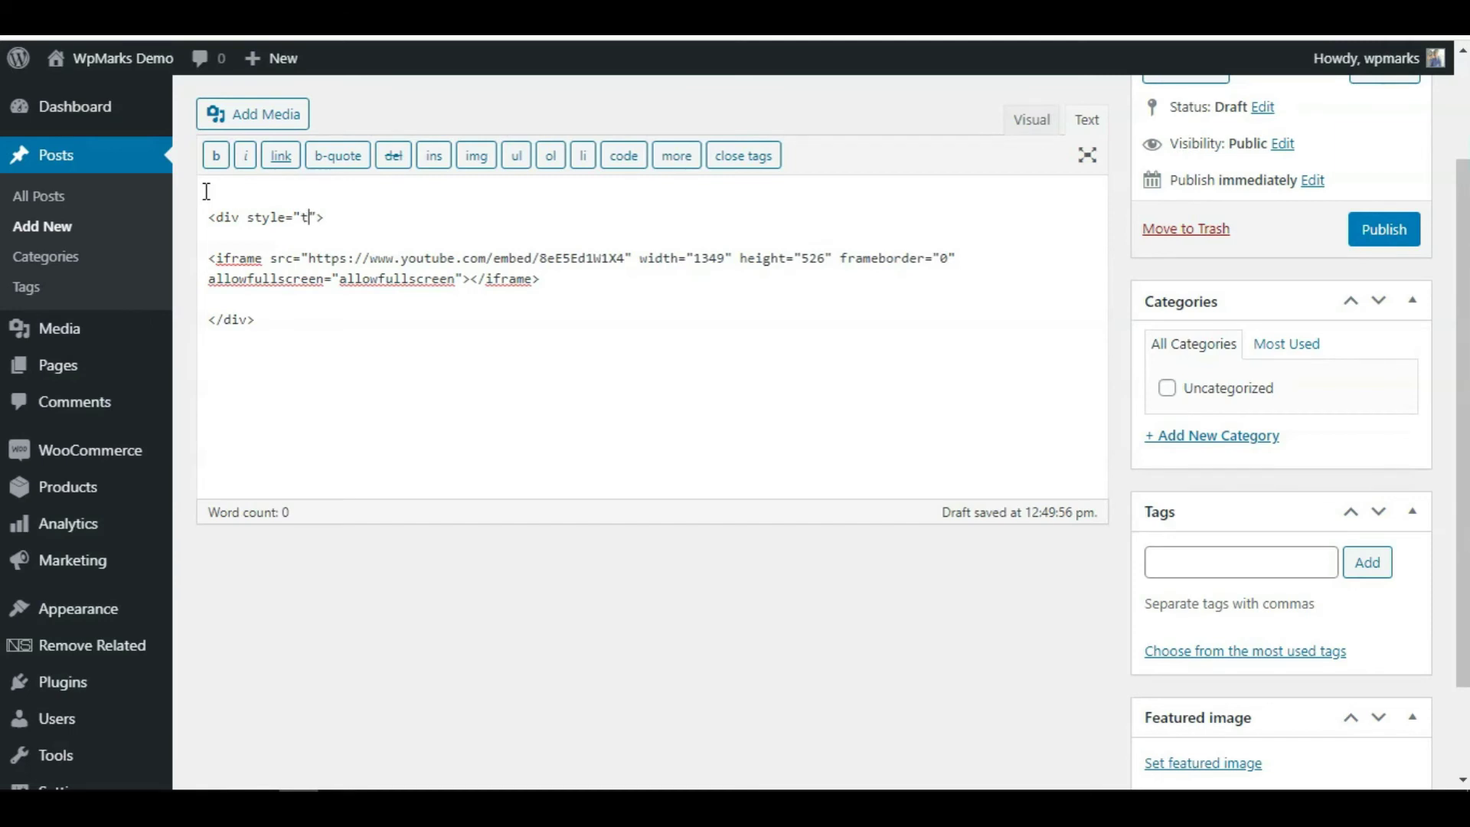
{"action": "type", "text": "t-ali"}
{"action": "type", "text": "gn:cent"}
{"action": "type", "text": "er"}
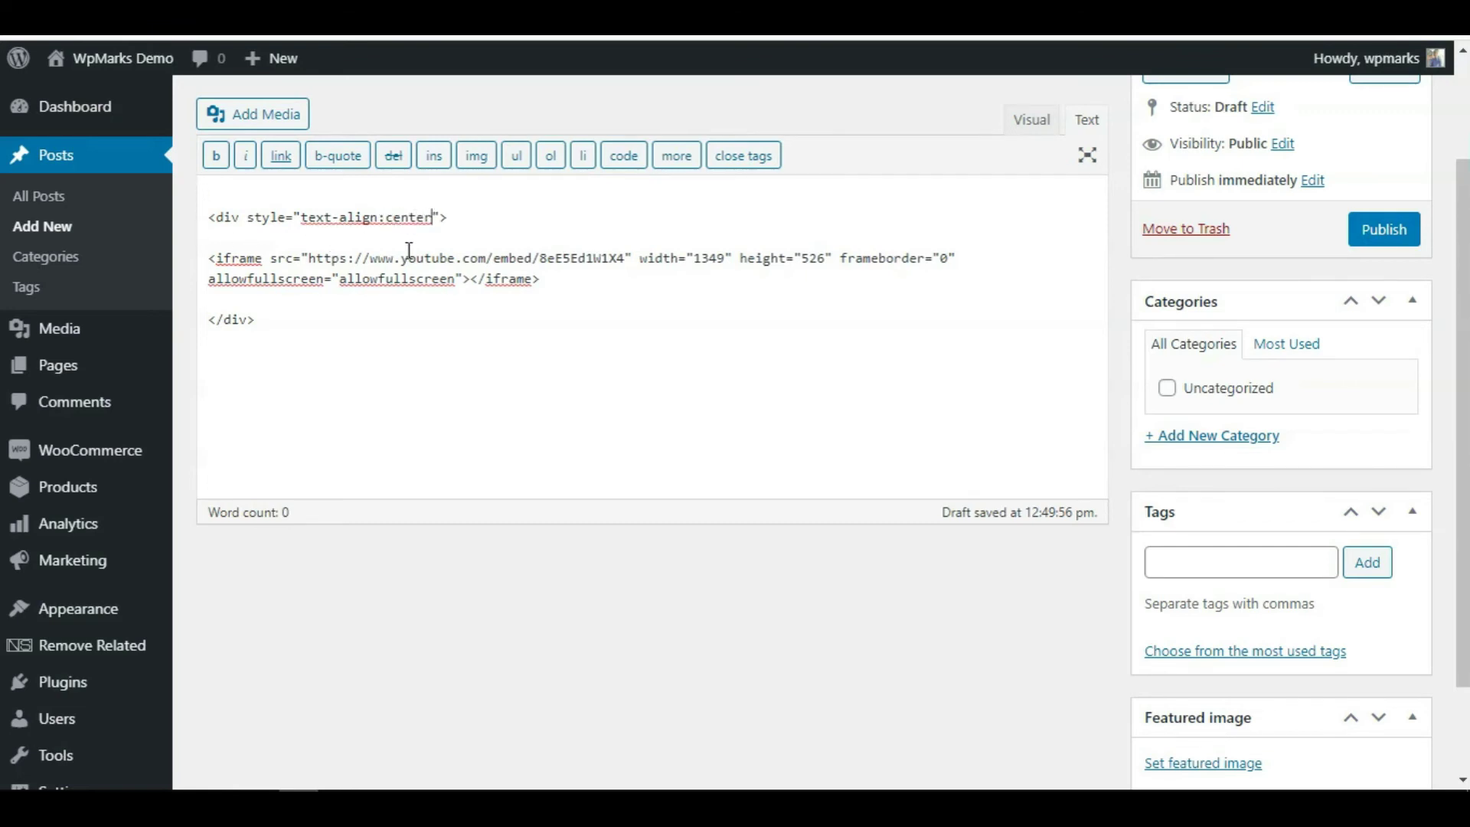
{"action": "left_click", "coordinate": [1030, 120]}
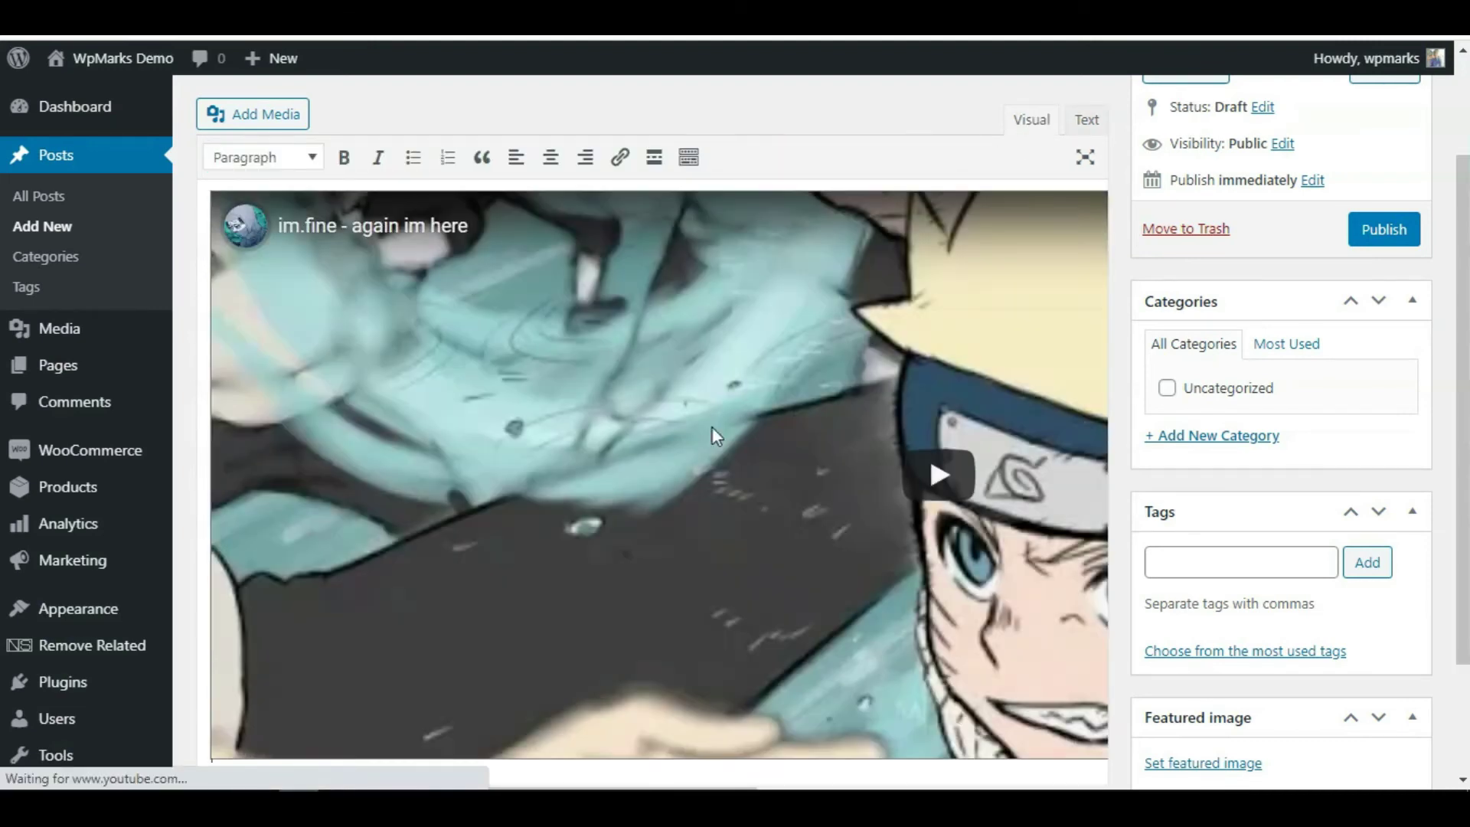
{"action": "scroll", "coordinate": [928, 454], "scroll_direction": "up", "scroll_amount": 2}
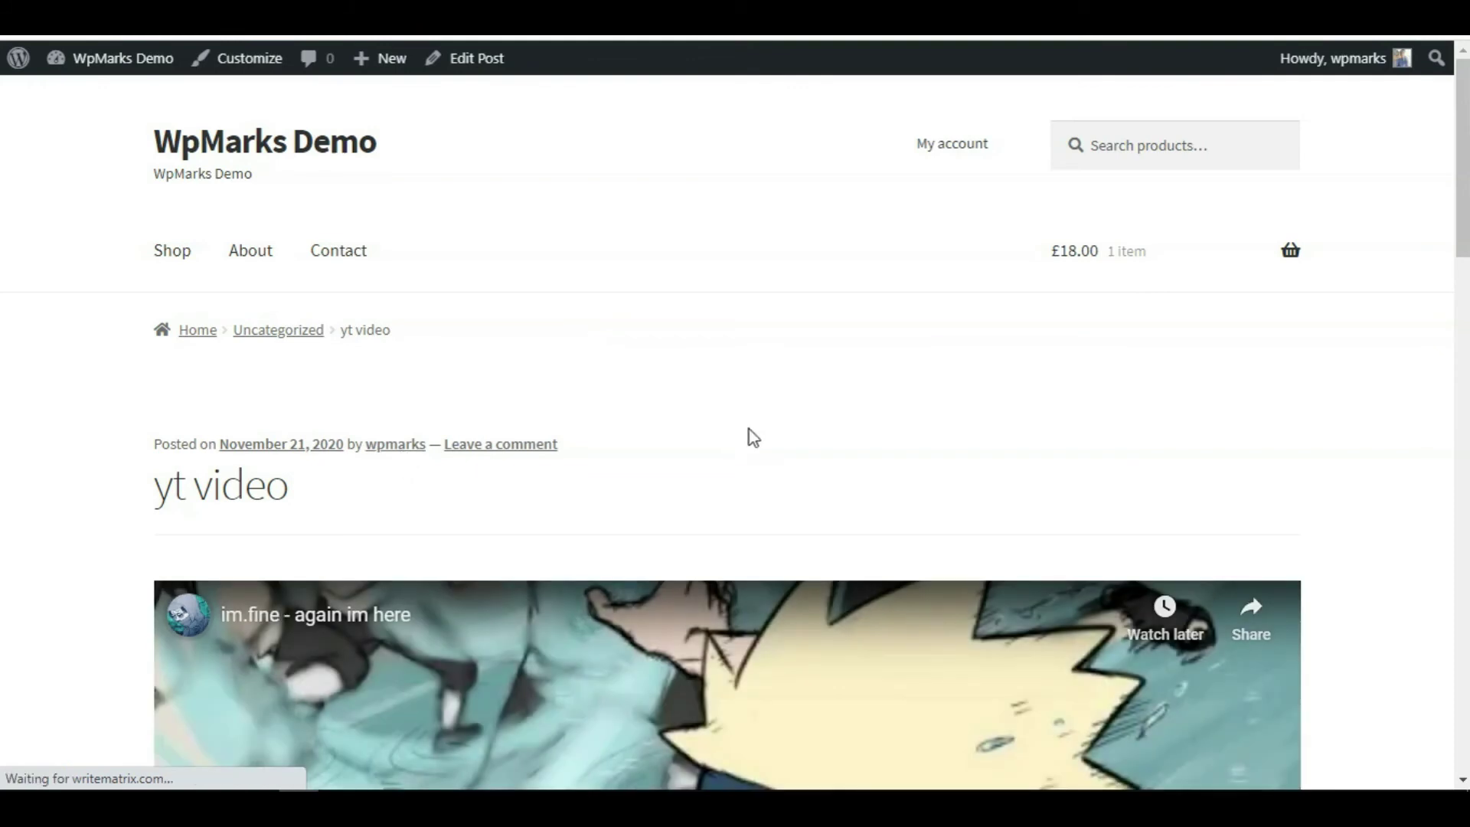
{"action": "scroll", "coordinate": [1270, 323], "scroll_direction": "down", "scroll_amount": 5}
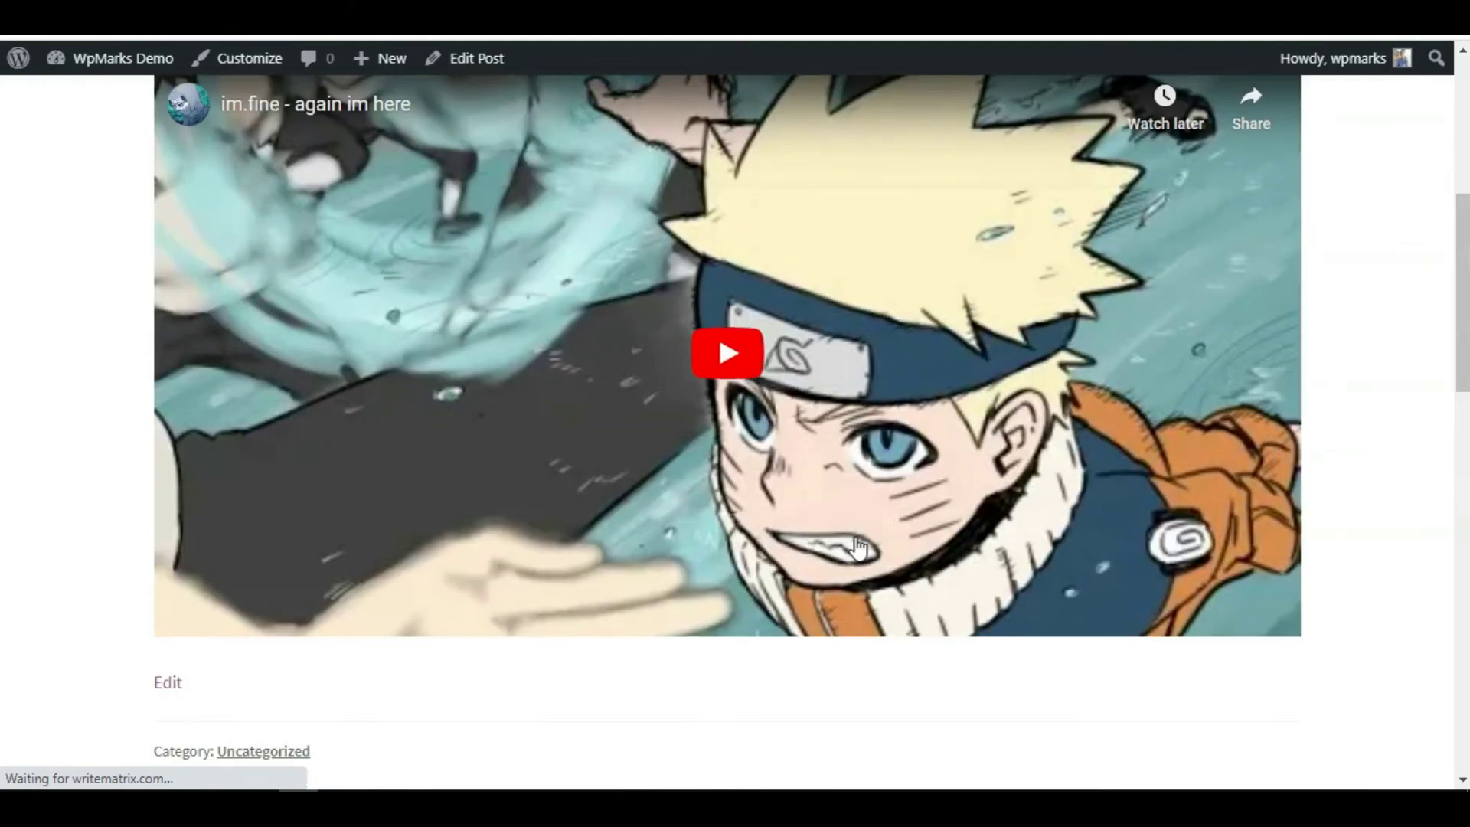
{"action": "scroll", "coordinate": [1275, 316], "scroll_direction": "up", "scroll_amount": 2}
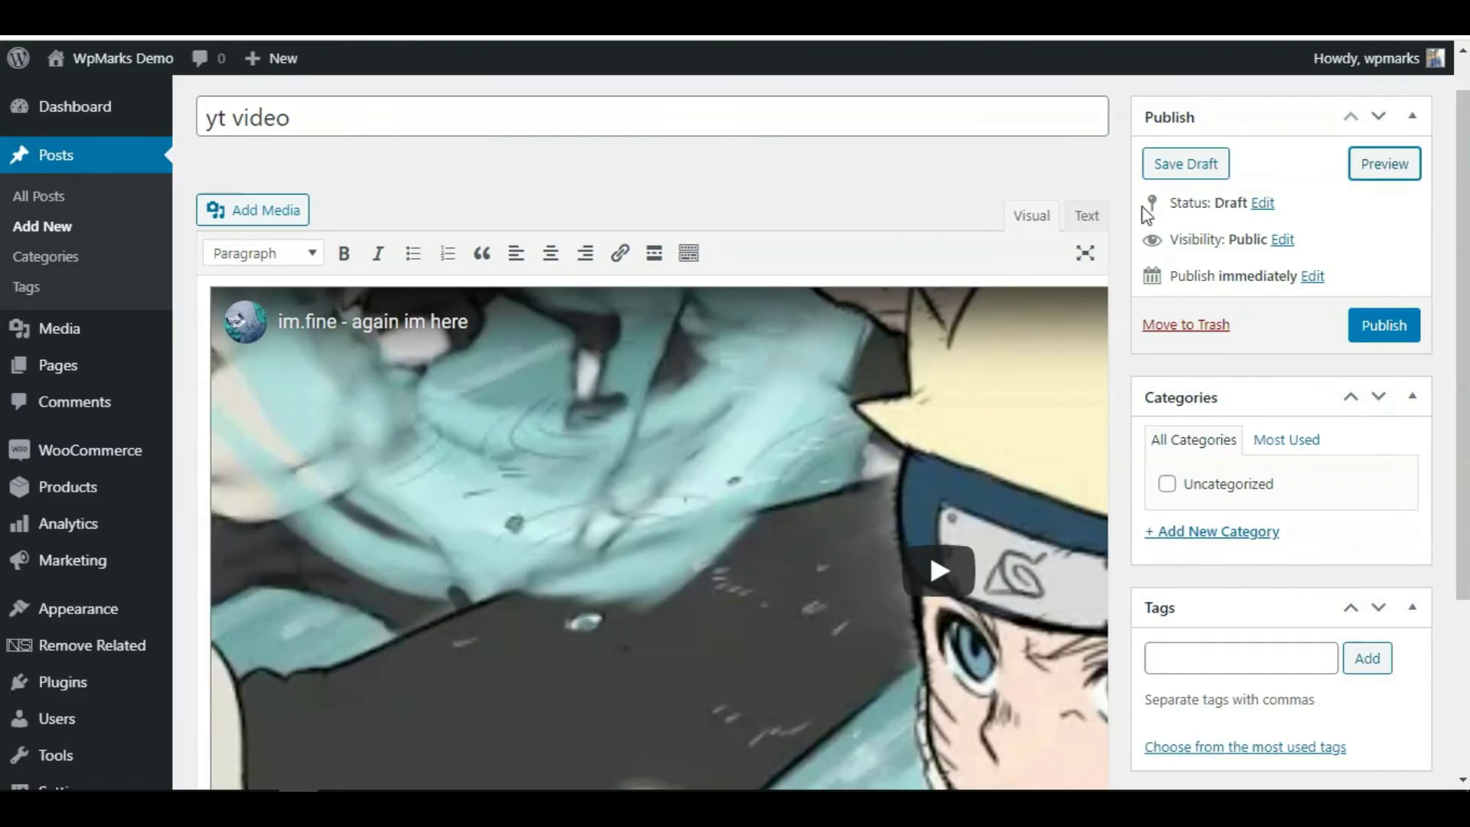
{"action": "left_click", "coordinate": [1079, 227]}
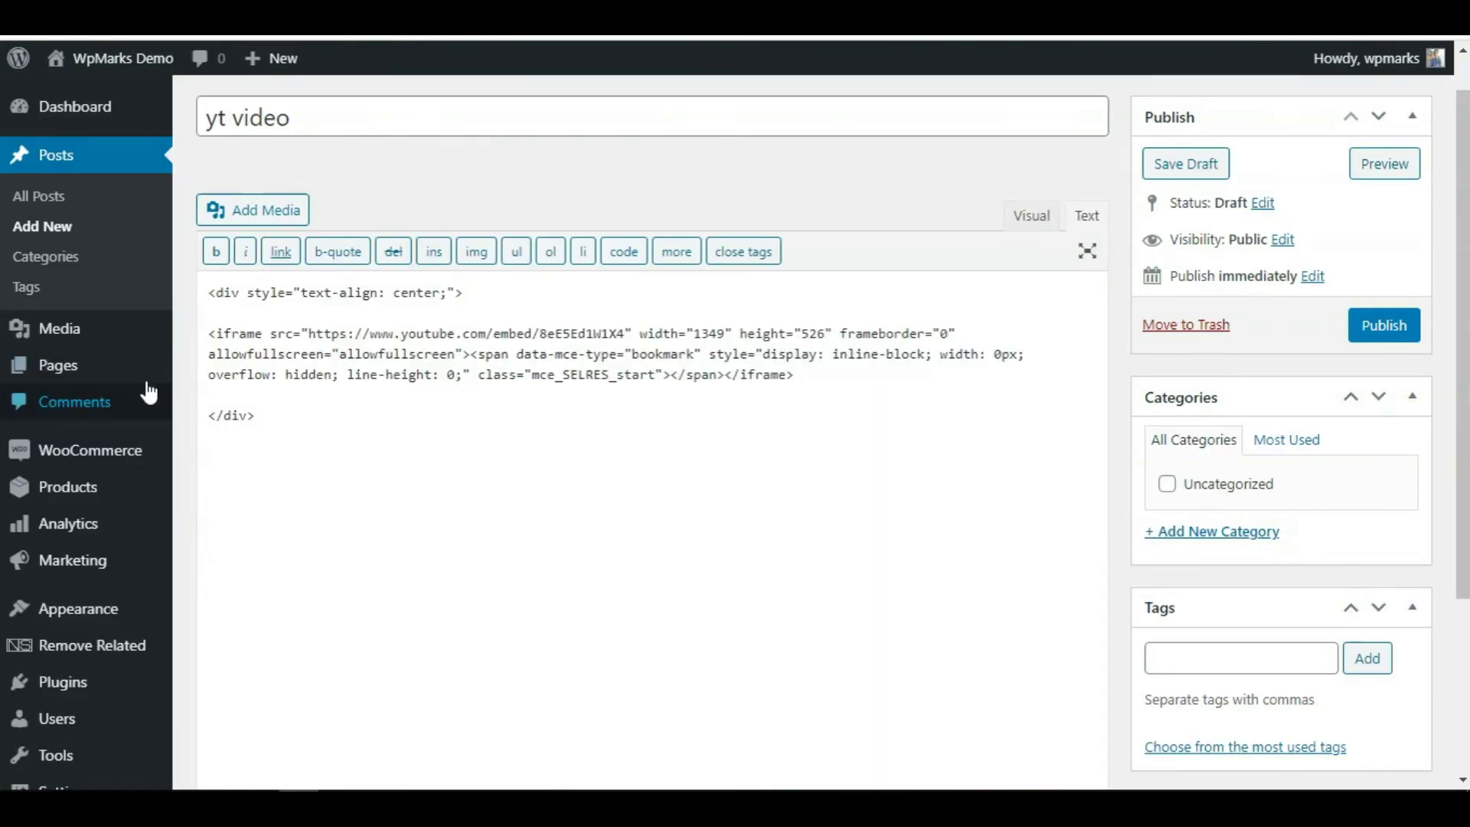
{"action": "left_click", "coordinate": [478, 296]}
{"action": "left_click_drag", "start_coordinate": [491, 299], "coordinate": [210, 290]}
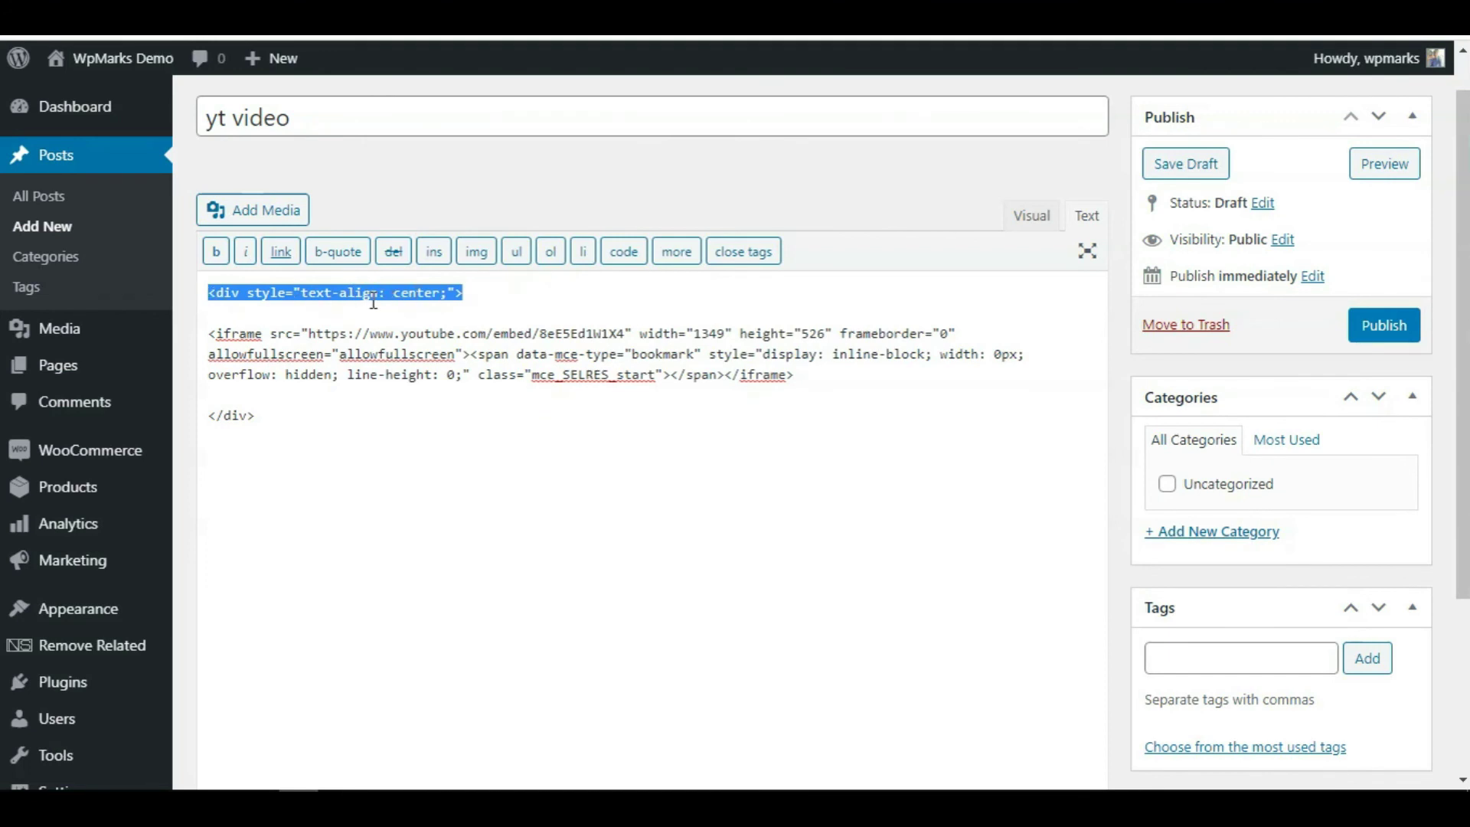
{"action": "left_click", "coordinate": [312, 397]}
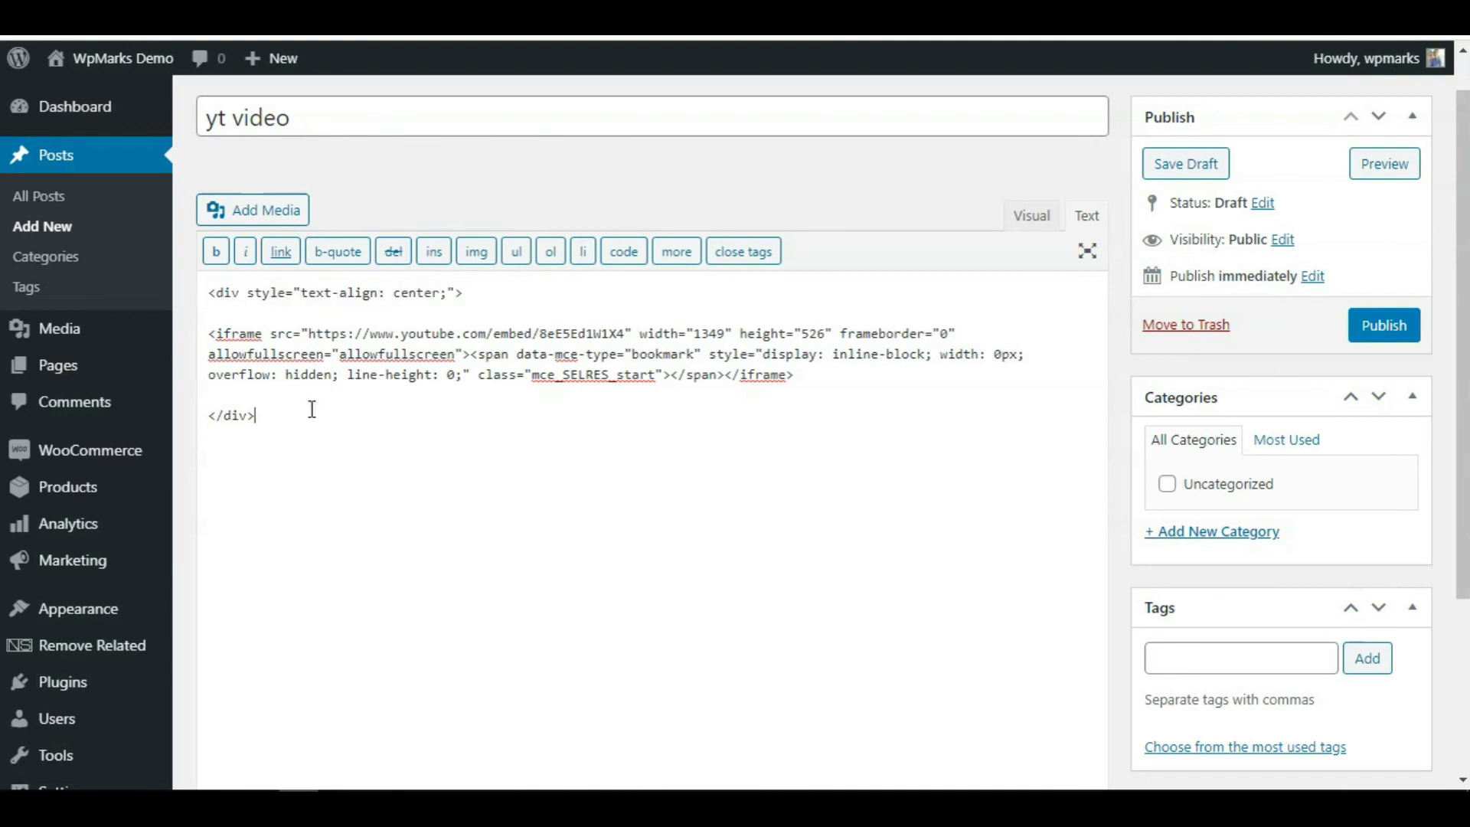
{"action": "left_click_drag", "start_coordinate": [310, 409], "coordinate": [297, 386]}
{"action": "left_click_drag", "start_coordinate": [245, 321], "coordinate": [208, 292]}
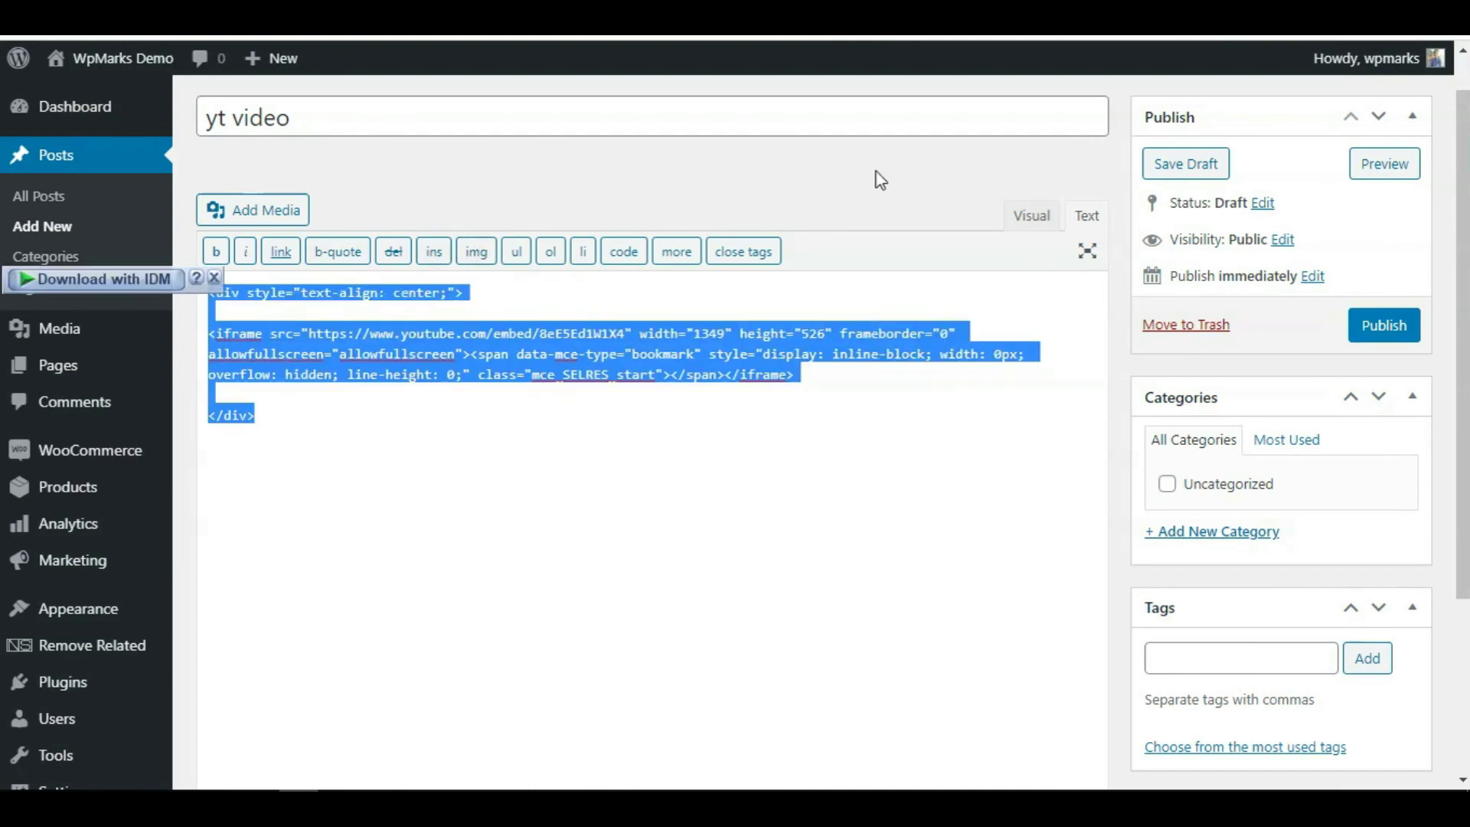
{"action": "left_click", "coordinate": [1031, 214]}
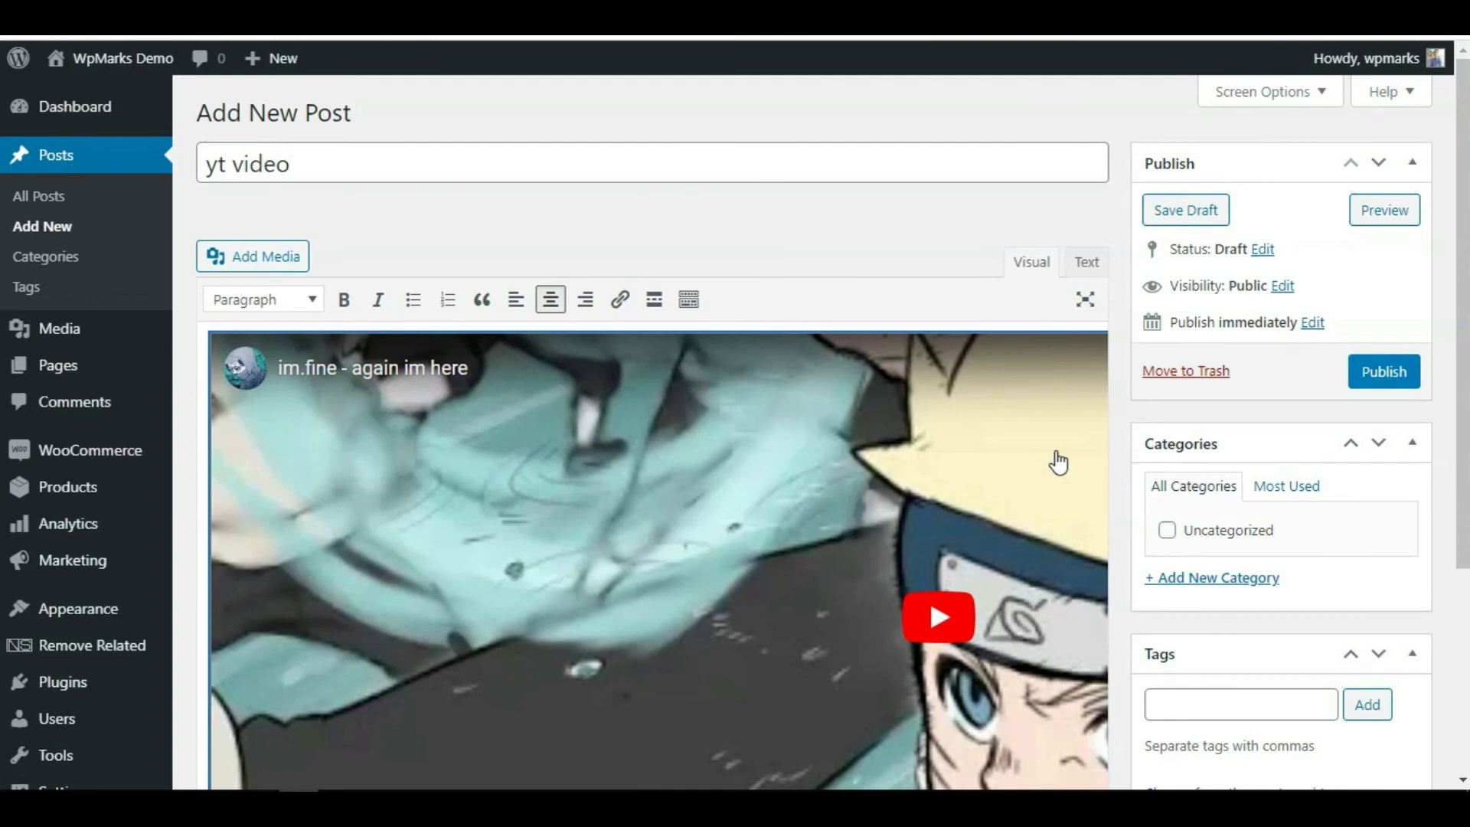